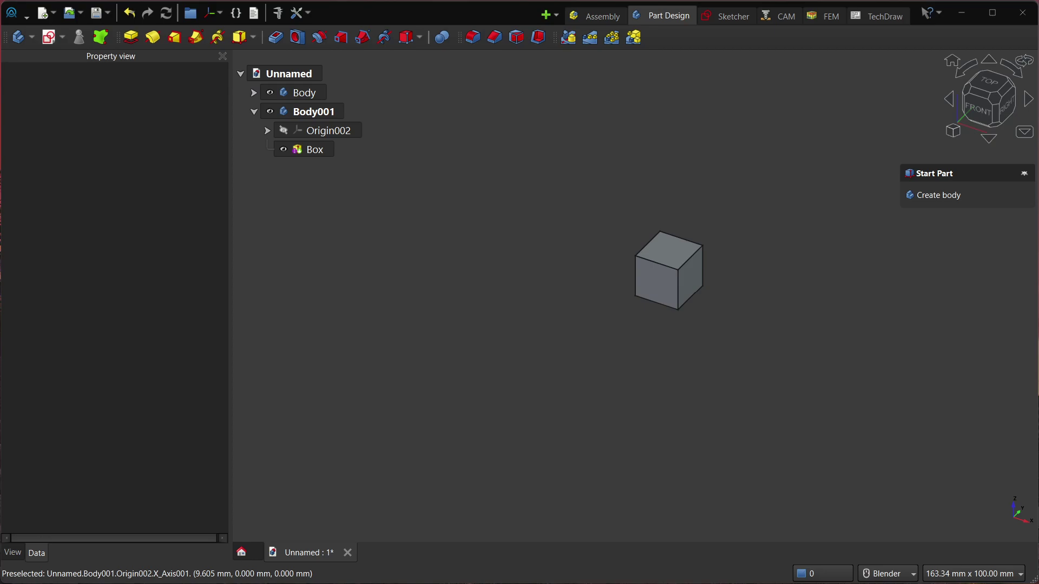
Switch Astocad from Part Design to the TechDraw workbench
{"action": "left_click", "coordinate": [879, 16]}
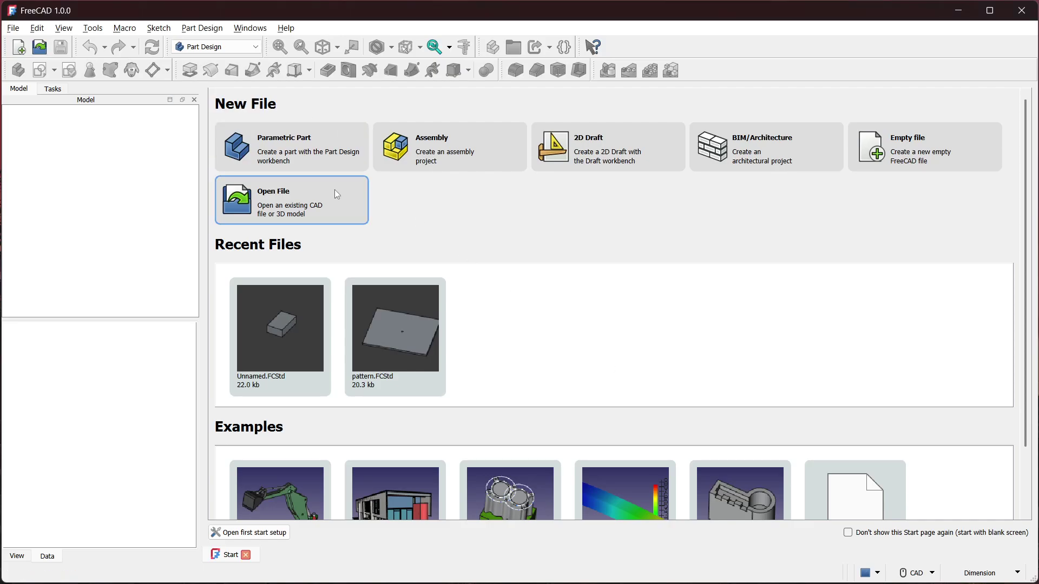
Start a parametric part with a 10 mm Additive Box, then activate TechDraw
{"action": "left_click", "coordinate": [317, 153]}
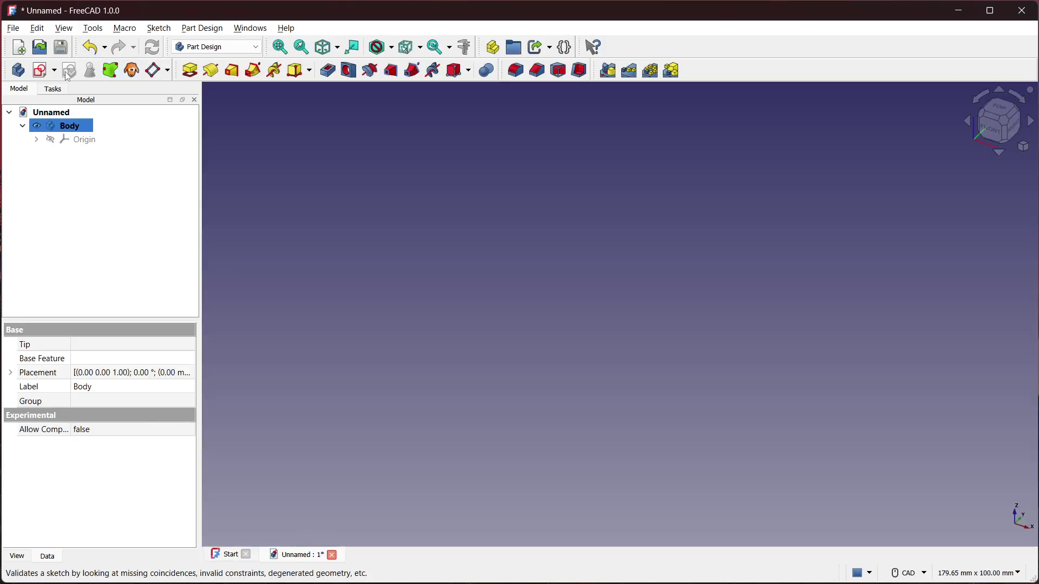
{"action": "left_click", "coordinate": [295, 70]}
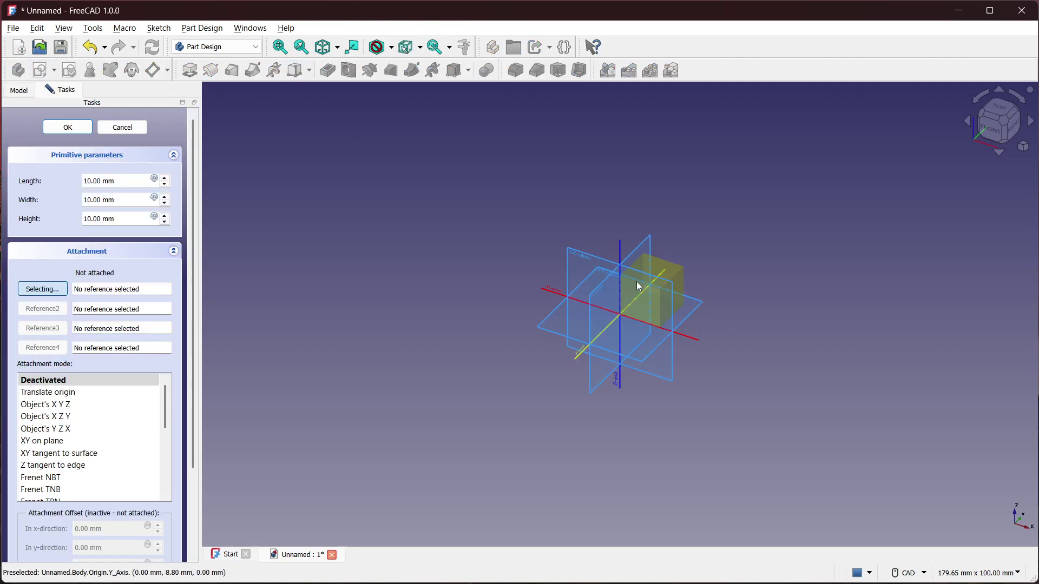
{"action": "left_click", "coordinate": [68, 126]}
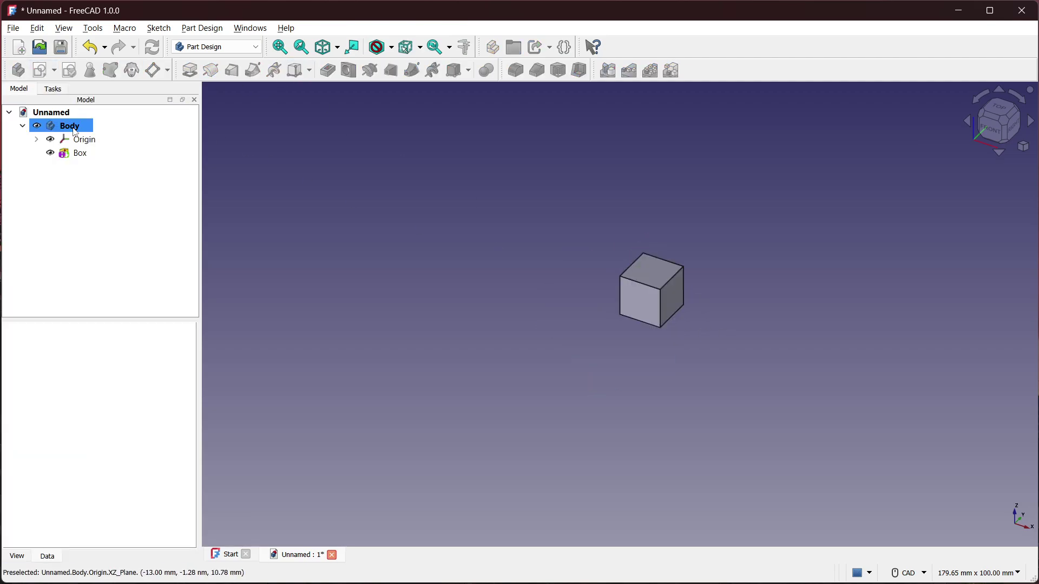
{"action": "left_click", "coordinate": [211, 47]}
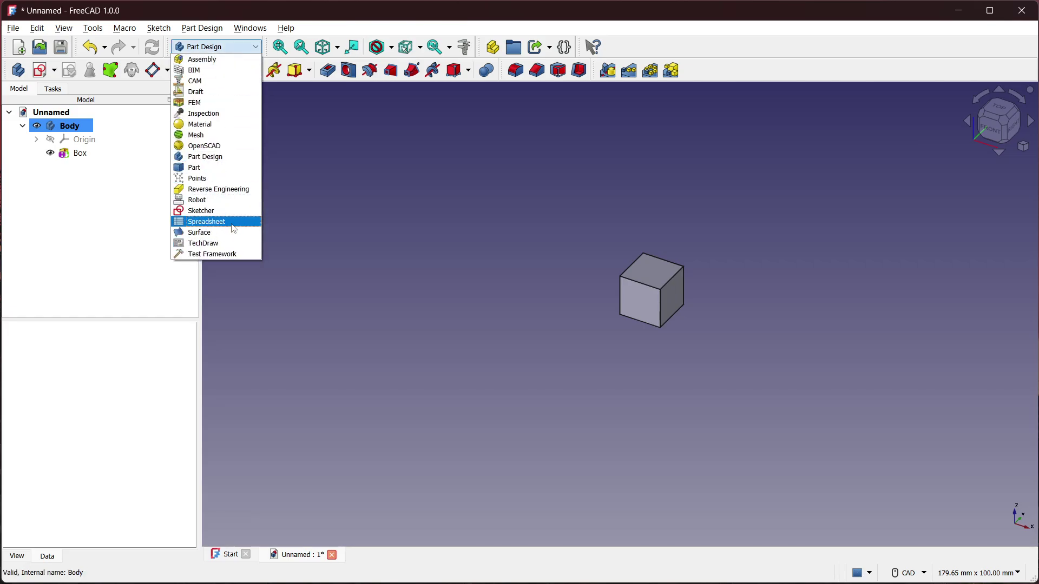
{"action": "left_click", "coordinate": [233, 243]}
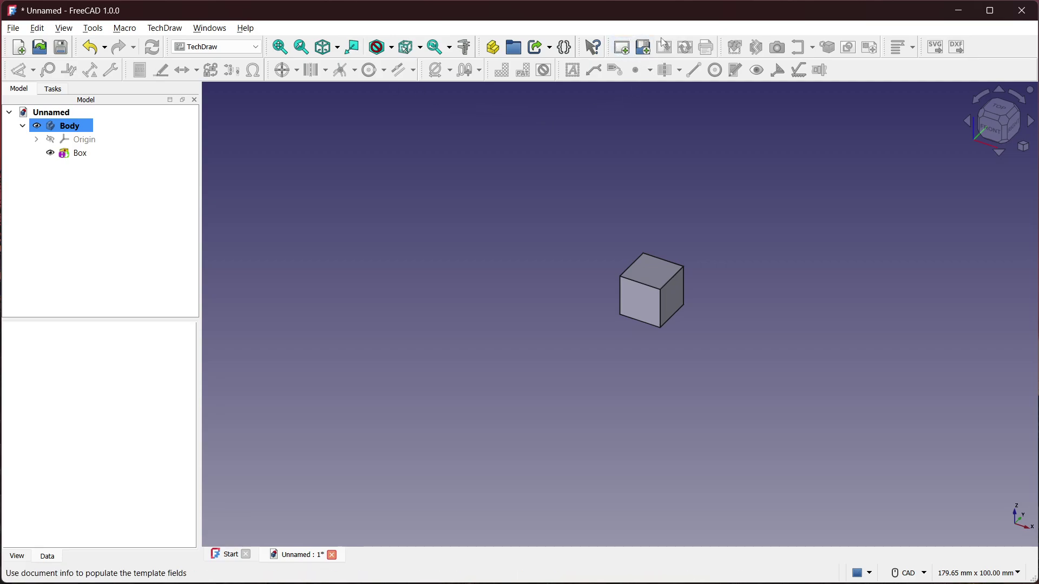
Insert a default TechDraw page, then close its tab to return to the box
{"action": "left_click", "coordinate": [627, 51]}
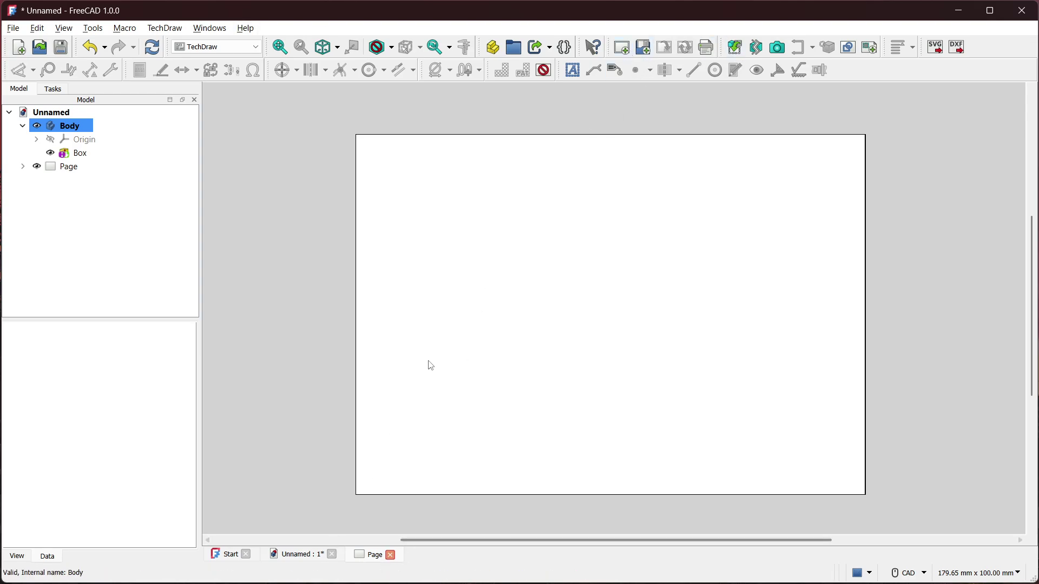
{"action": "left_click", "coordinate": [391, 556]}
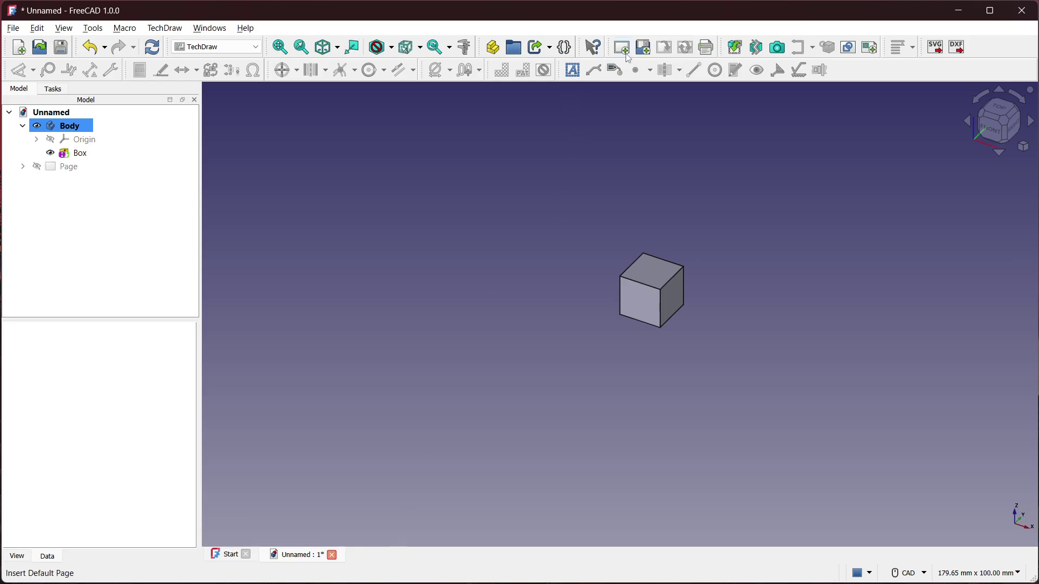
Open the template file chooser and scroll through the Templates folder listing
{"action": "left_click", "coordinate": [644, 48]}
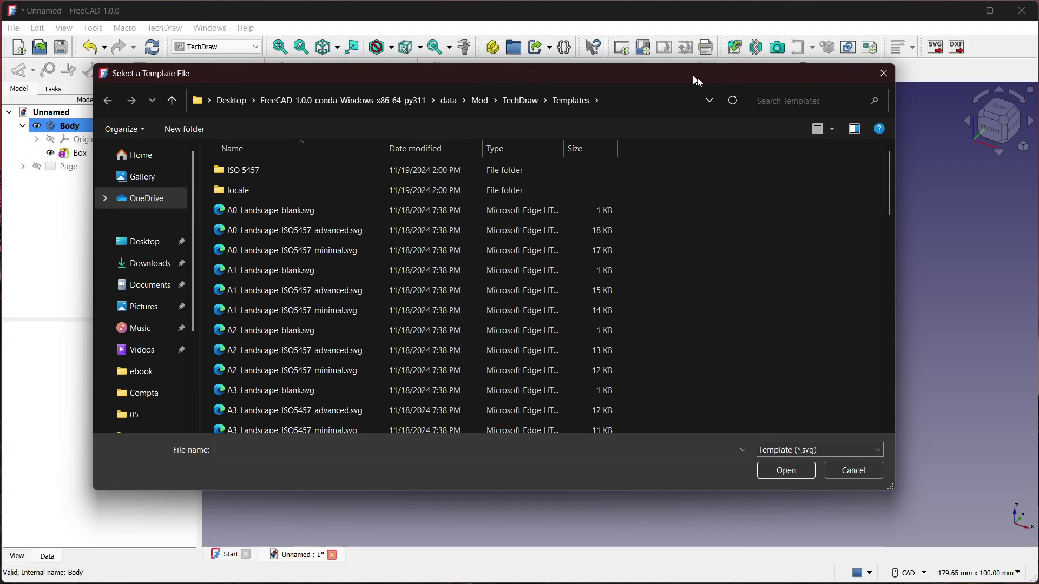
{"action": "left_click_drag", "start_coordinate": [698, 82], "coordinate": [749, 120]}
{"action": "scroll", "coordinate": [490, 299], "scroll_direction": "down", "scroll_amount": 4}
{"action": "scroll", "coordinate": [492, 304], "scroll_direction": "down", "scroll_amount": 6}
{"action": "scroll", "coordinate": [493, 304], "scroll_direction": "up", "scroll_amount": 5}
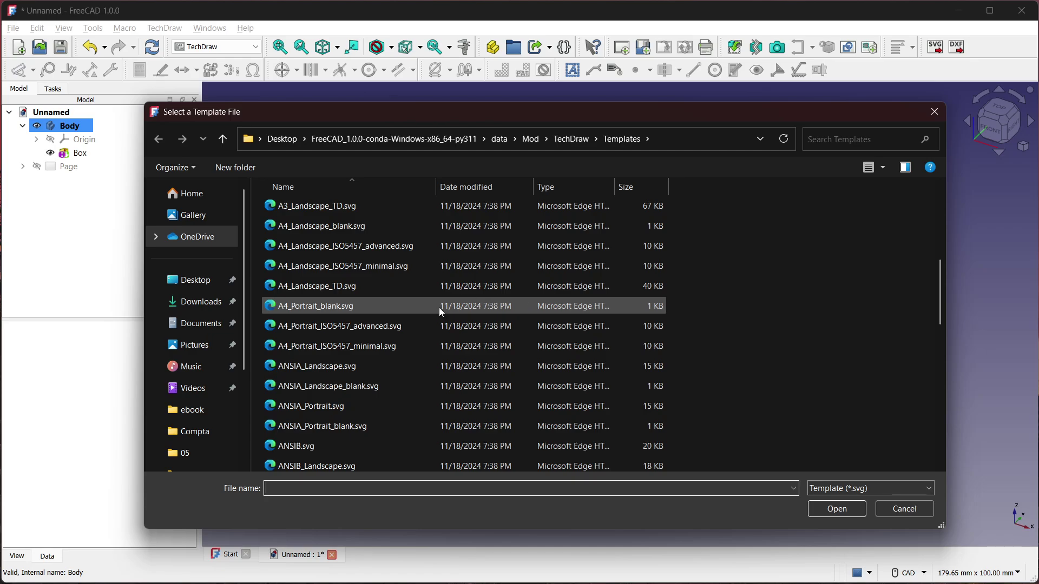
{"action": "scroll", "coordinate": [412, 356], "scroll_direction": "down", "scroll_amount": 1}
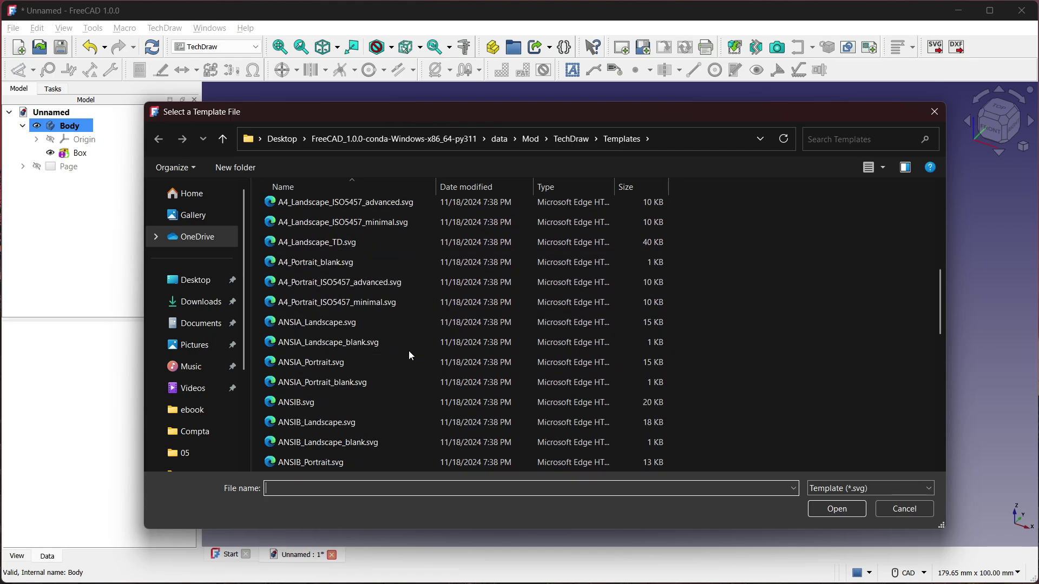
{"action": "scroll", "coordinate": [412, 356], "scroll_direction": "down", "scroll_amount": 7}
{"action": "scroll", "coordinate": [411, 356], "scroll_direction": "up", "scroll_amount": 8}
{"action": "scroll", "coordinate": [412, 356], "scroll_direction": "up", "scroll_amount": 5}
Inspect the ISO 5457 template folder twice, returning to Templates each time
{"action": "double_click", "coordinate": [323, 207]}
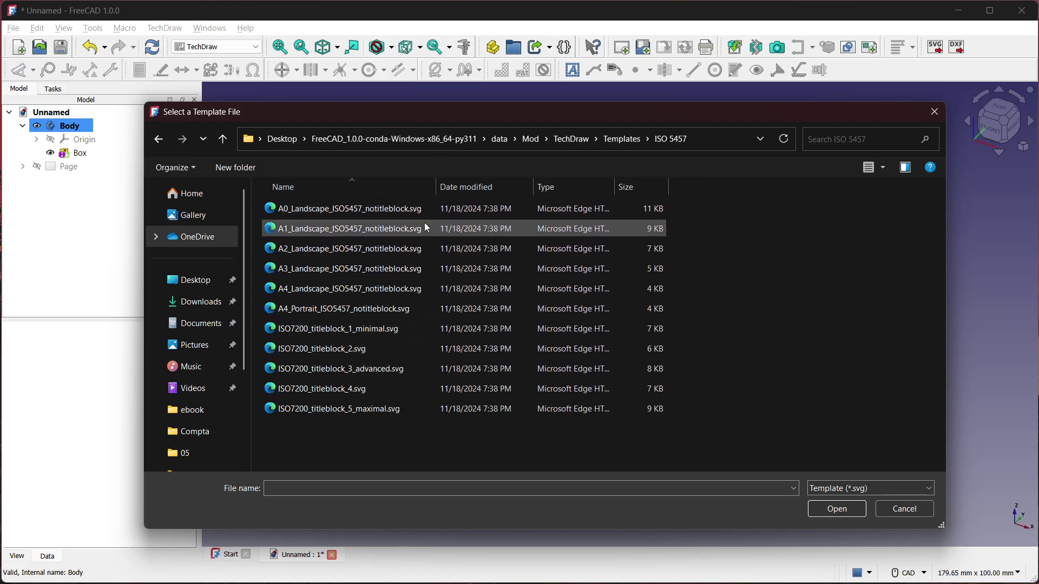
{"action": "left_click", "coordinate": [621, 141]}
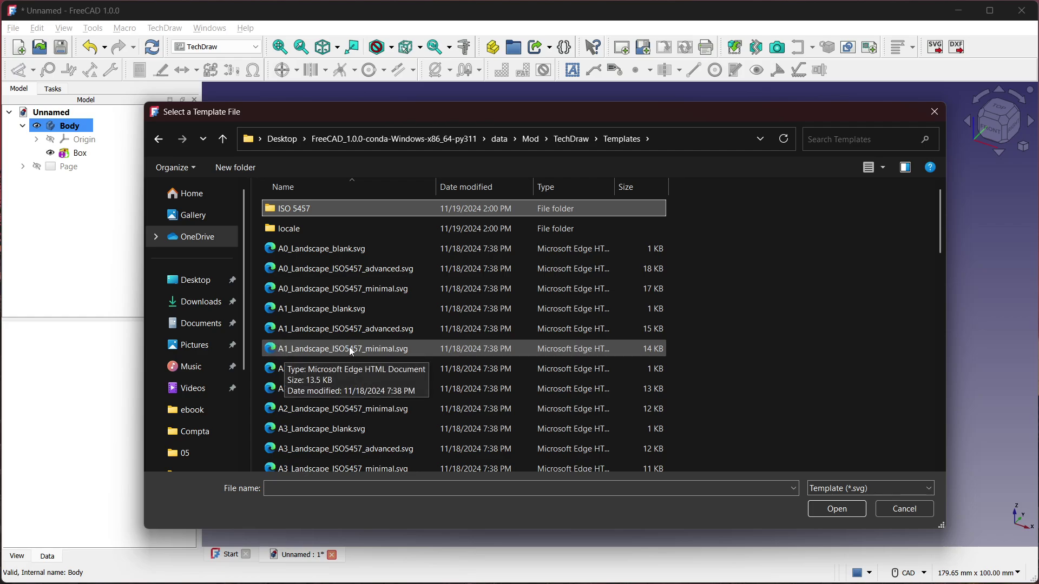
{"action": "double_click", "coordinate": [320, 210]}
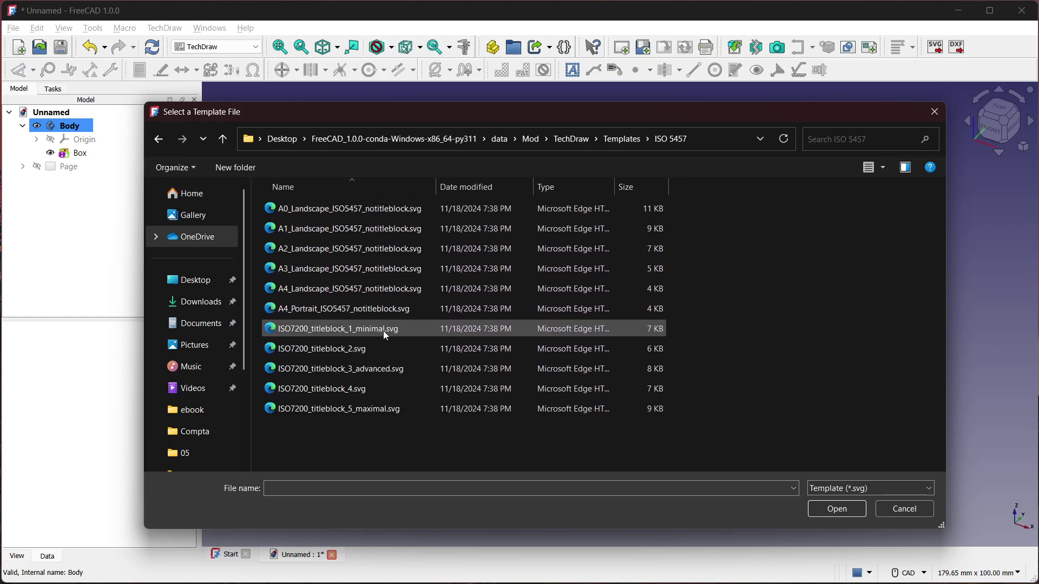
{"action": "left_click", "coordinate": [616, 141]}
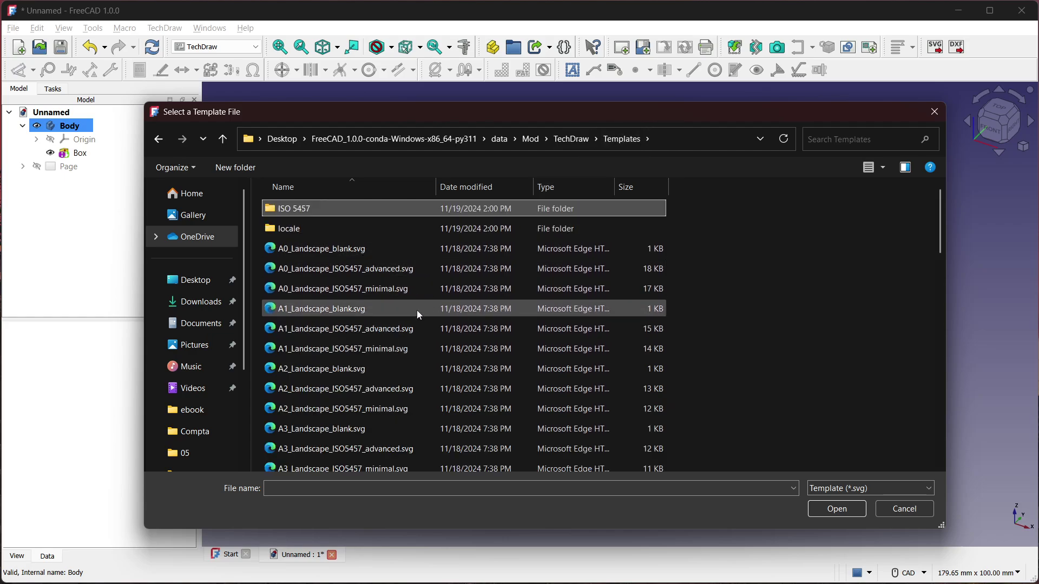
{"action": "scroll", "coordinate": [344, 388], "scroll_direction": "down", "scroll_amount": 8}
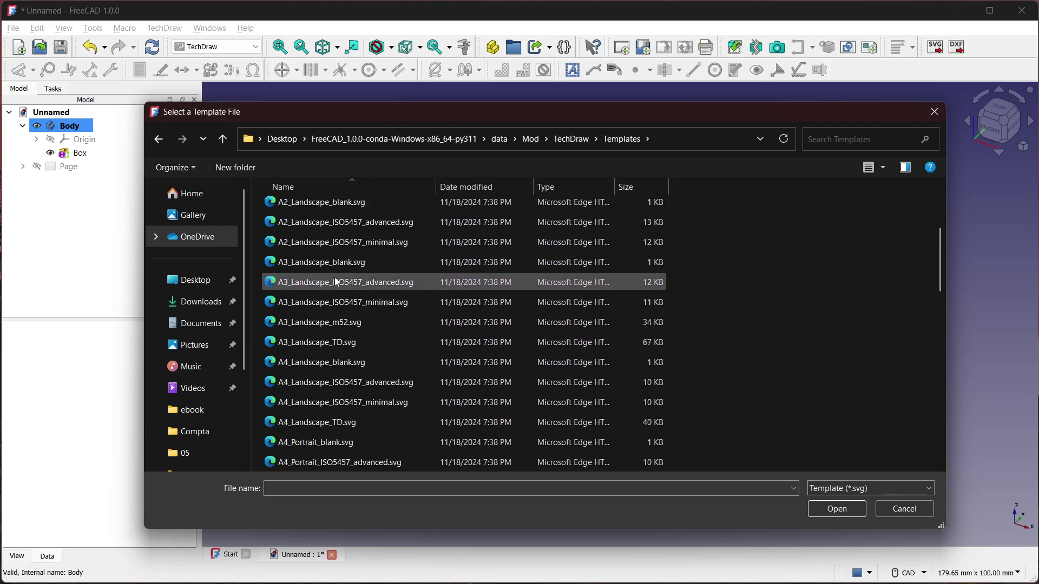
{"action": "scroll", "coordinate": [342, 386], "scroll_direction": "up", "scroll_amount": 8}
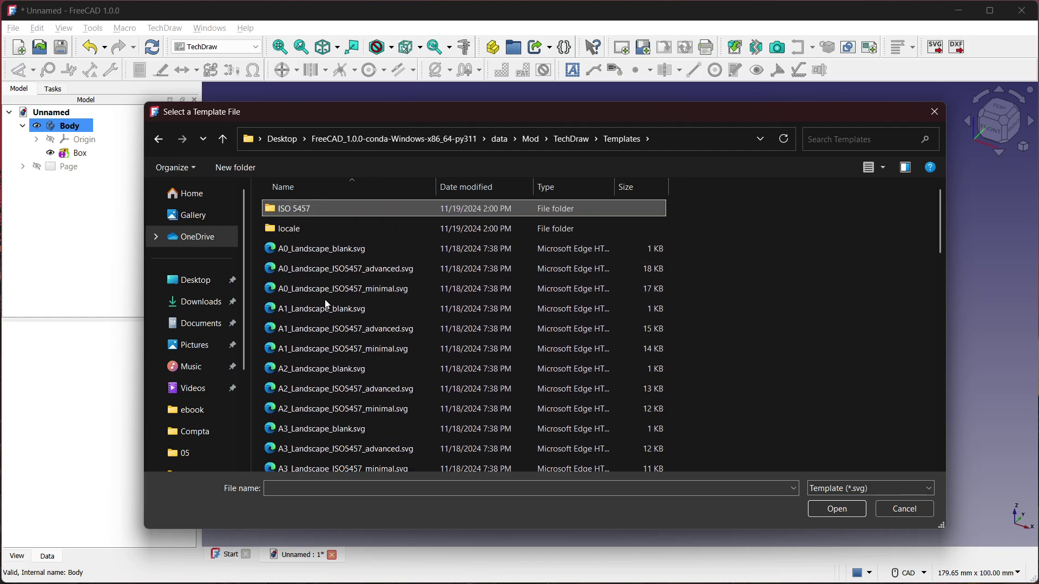
Look through the locale it, fr and es-AR template folders, then cancel the chooser
{"action": "double_click", "coordinate": [316, 229]}
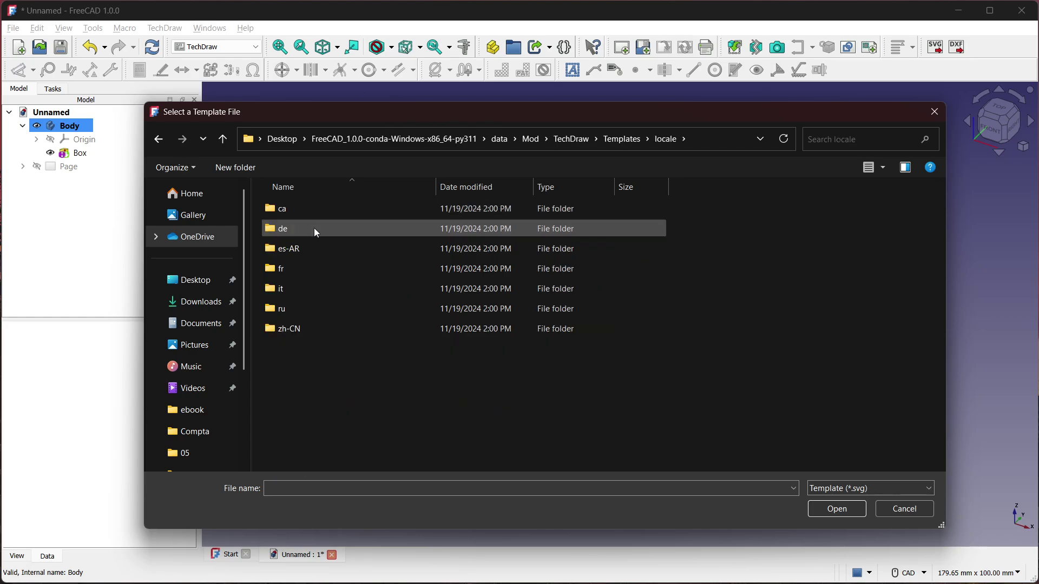
{"action": "double_click", "coordinate": [322, 290]}
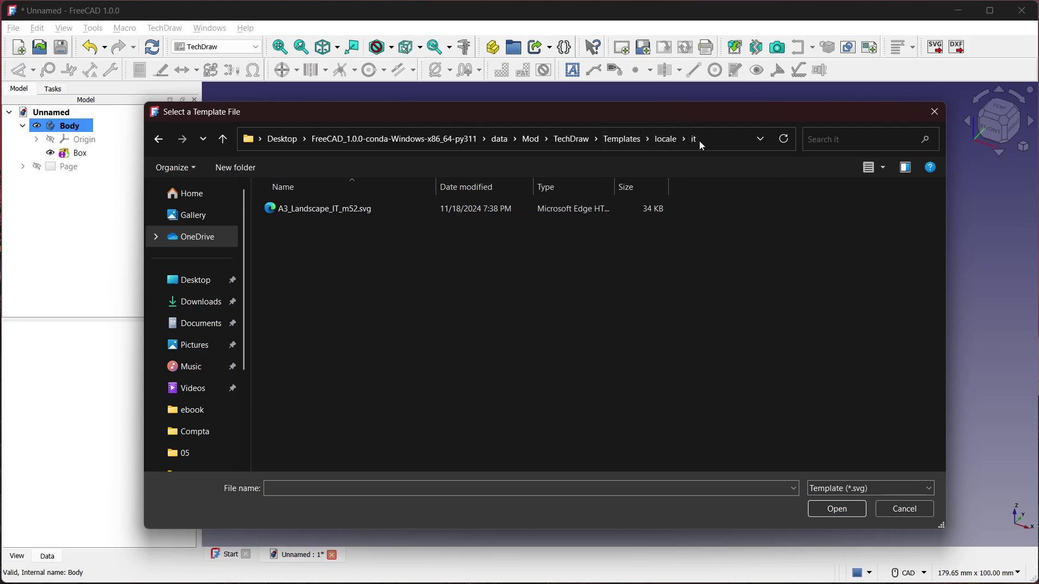
{"action": "left_click", "coordinate": [661, 142]}
{"action": "double_click", "coordinate": [292, 277]}
{"action": "left_click", "coordinate": [661, 142]}
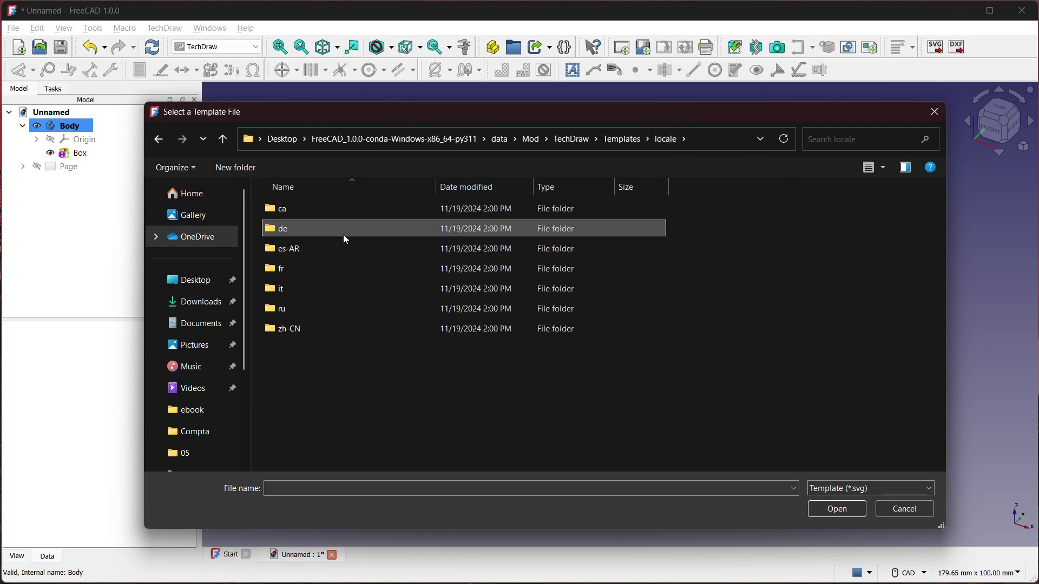
{"action": "double_click", "coordinate": [346, 247]}
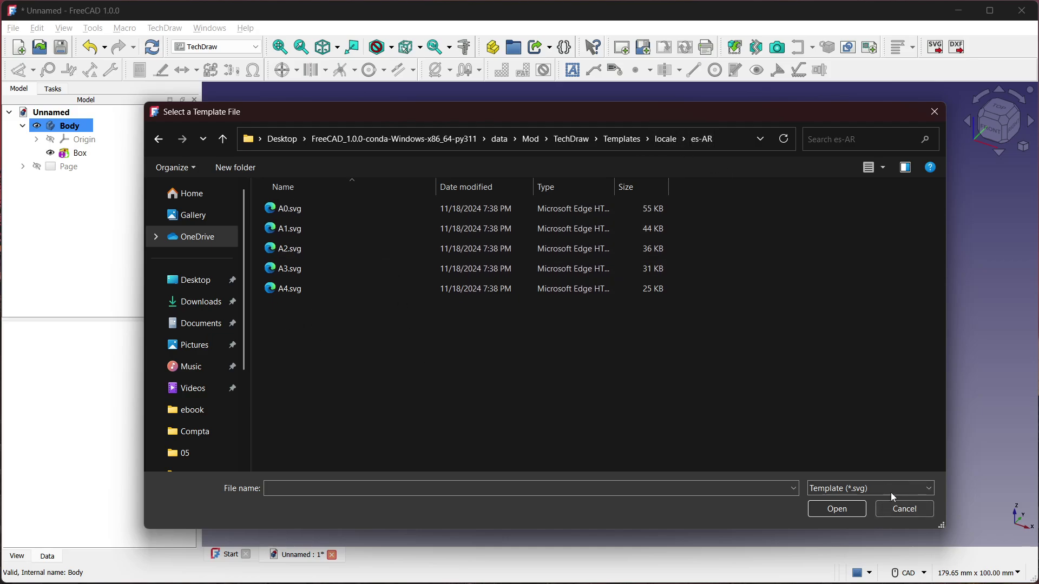
{"action": "left_click", "coordinate": [906, 510]}
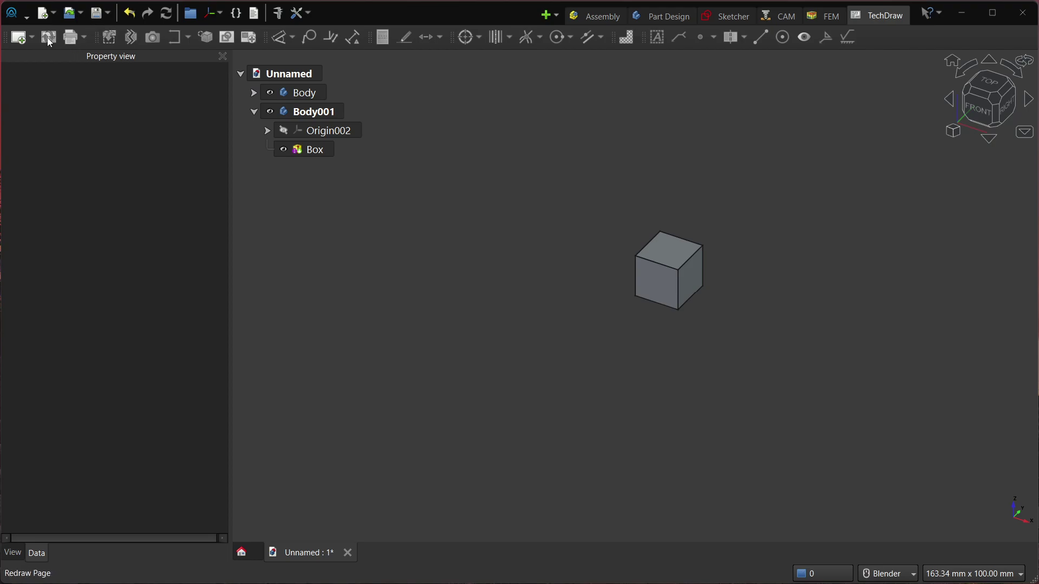
Close Property view and start a new page set to Portrait with Français title block
{"action": "left_click", "coordinate": [223, 56]}
{"action": "left_click", "coordinate": [19, 37]}
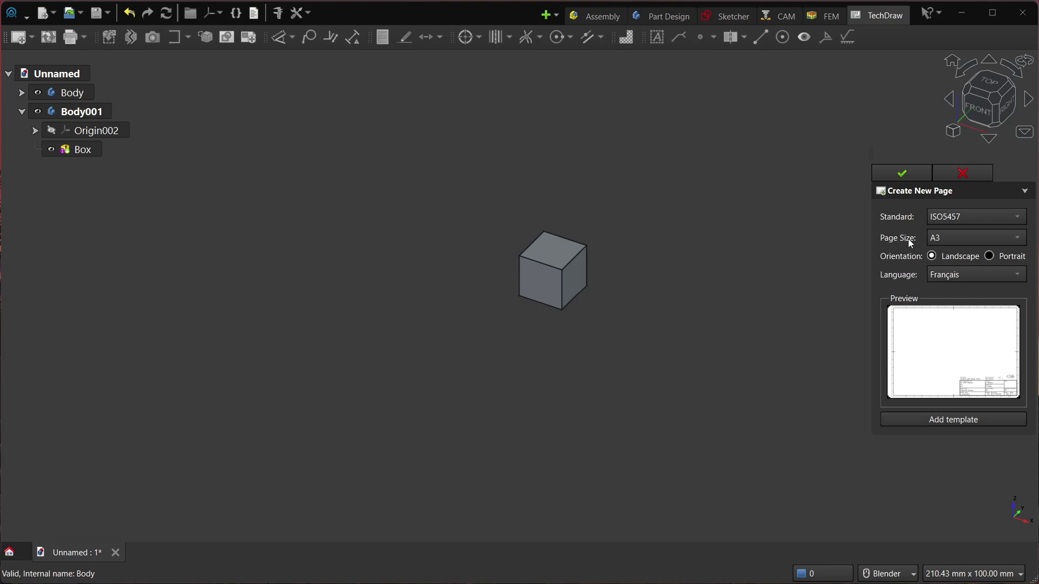
{"action": "left_click", "coordinate": [991, 256]}
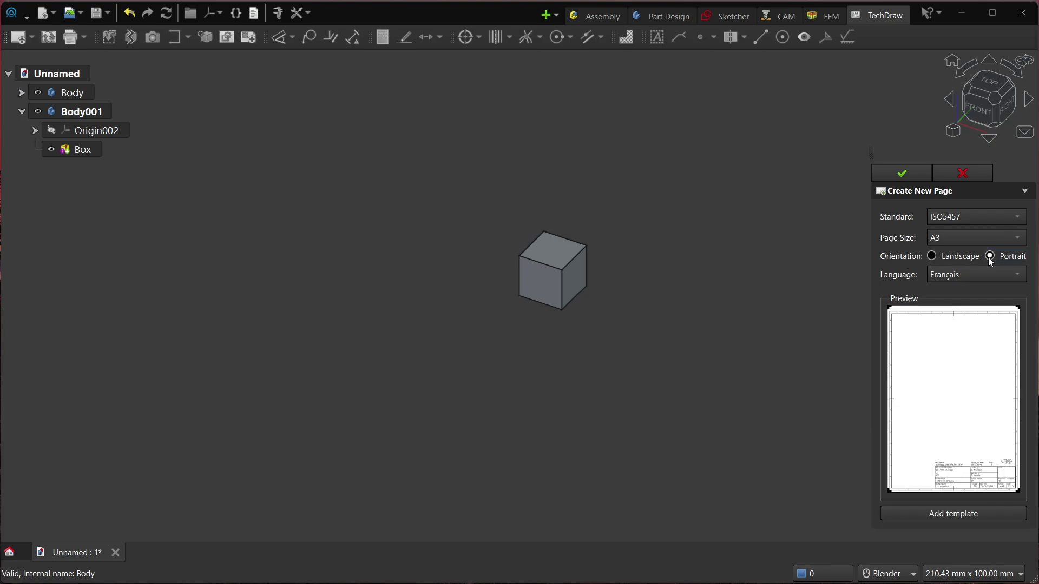
{"action": "left_click", "coordinate": [957, 275]}
{"action": "left_click", "coordinate": [941, 274]}
Try A4 and A0 page sizes before settling on A3
{"action": "left_click", "coordinate": [966, 238]}
{"action": "left_click", "coordinate": [966, 251]}
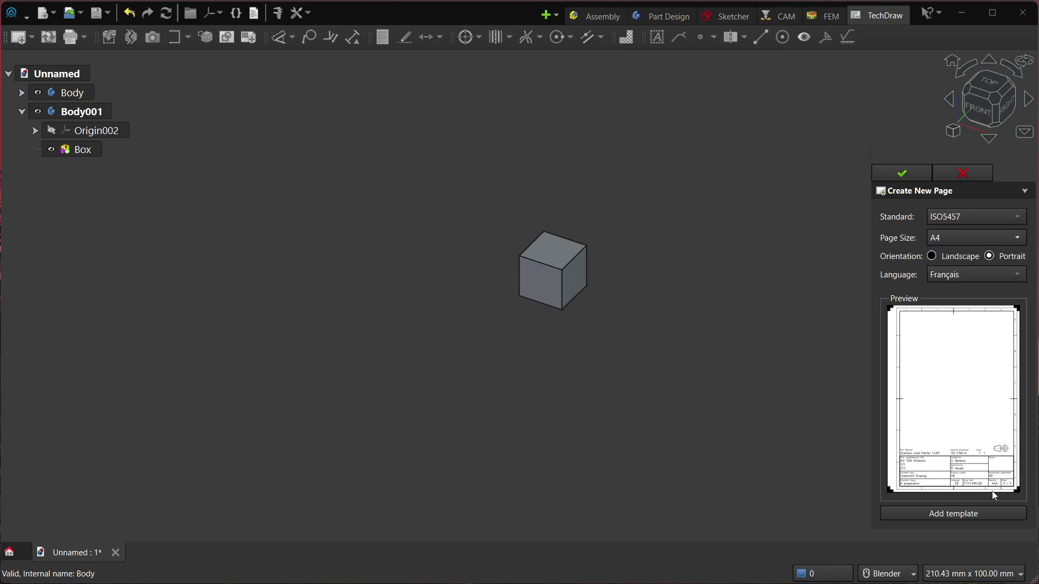
{"action": "left_click", "coordinate": [958, 236]}
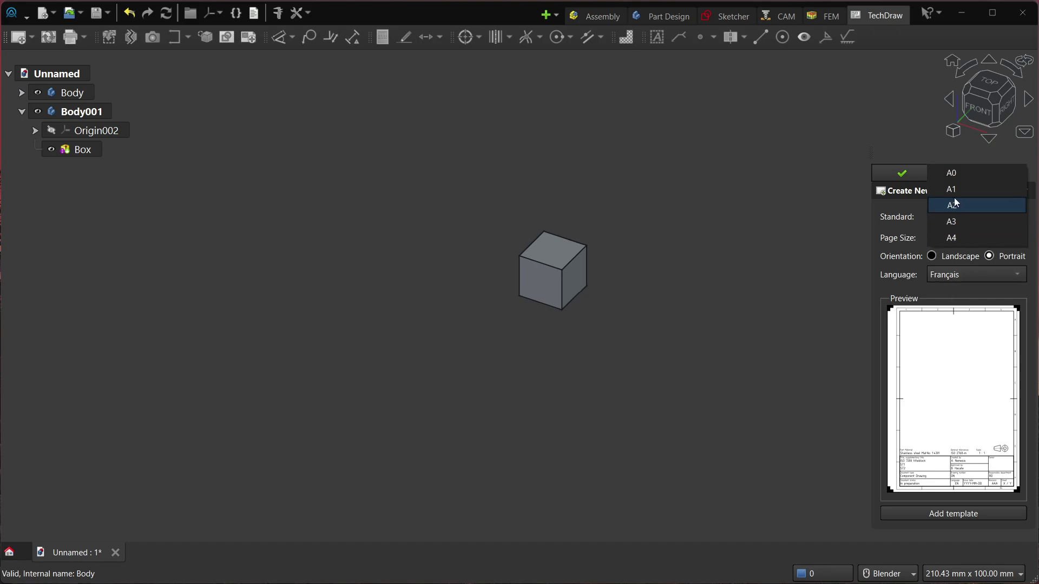
{"action": "left_click", "coordinate": [958, 174]}
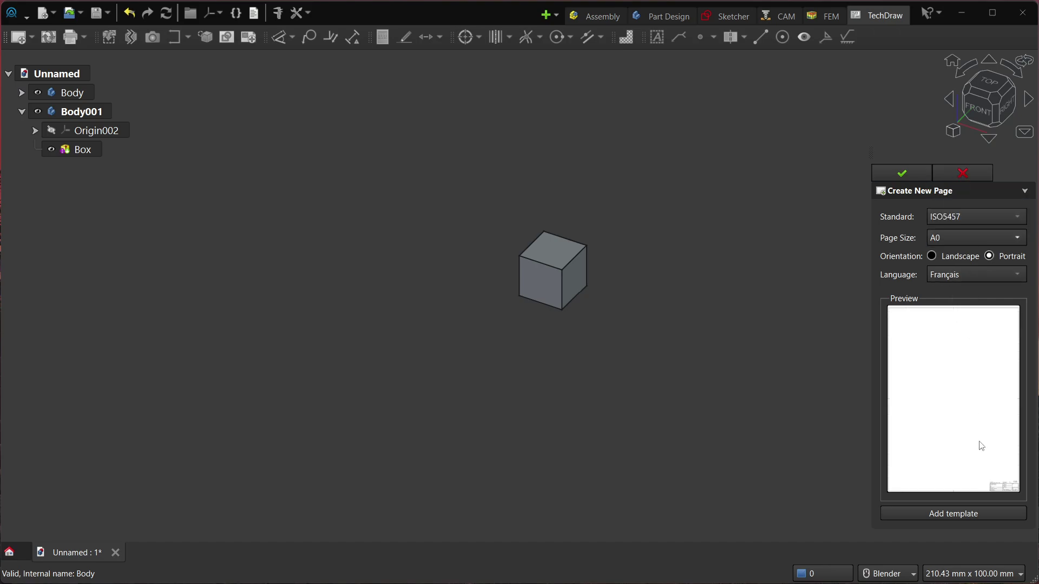
{"action": "left_click", "coordinate": [959, 238]}
{"action": "left_click", "coordinate": [968, 285]}
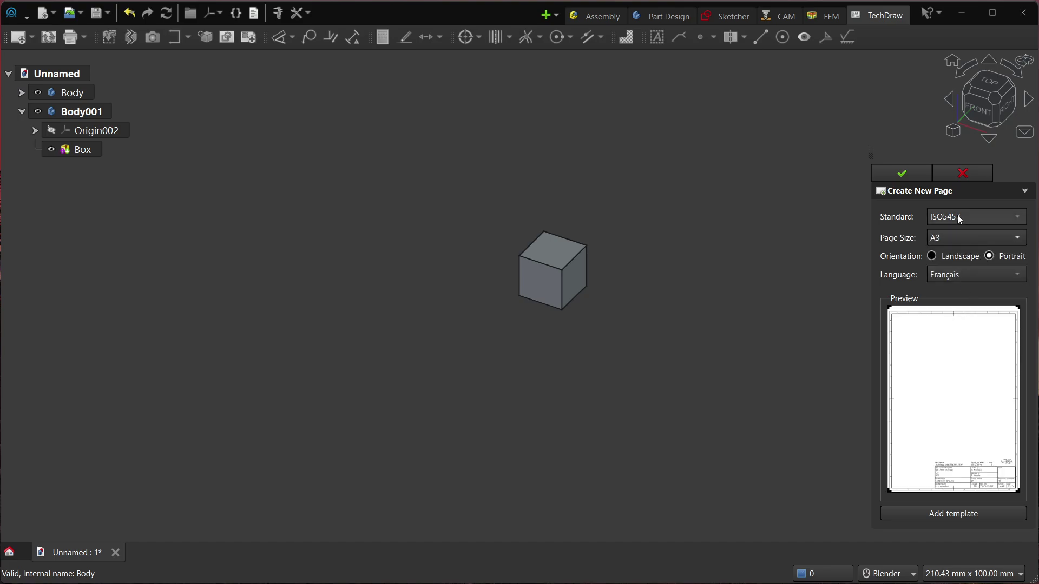
Try the ISO5457-minimal and Arch standards, then settle on ISO5457
{"action": "left_click", "coordinate": [957, 216]}
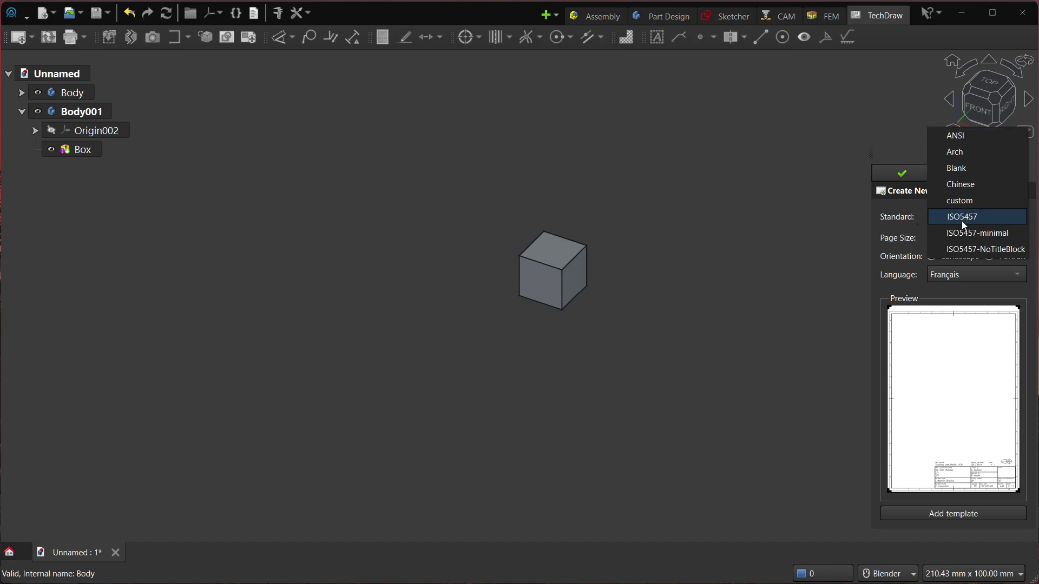
{"action": "left_click", "coordinate": [985, 236]}
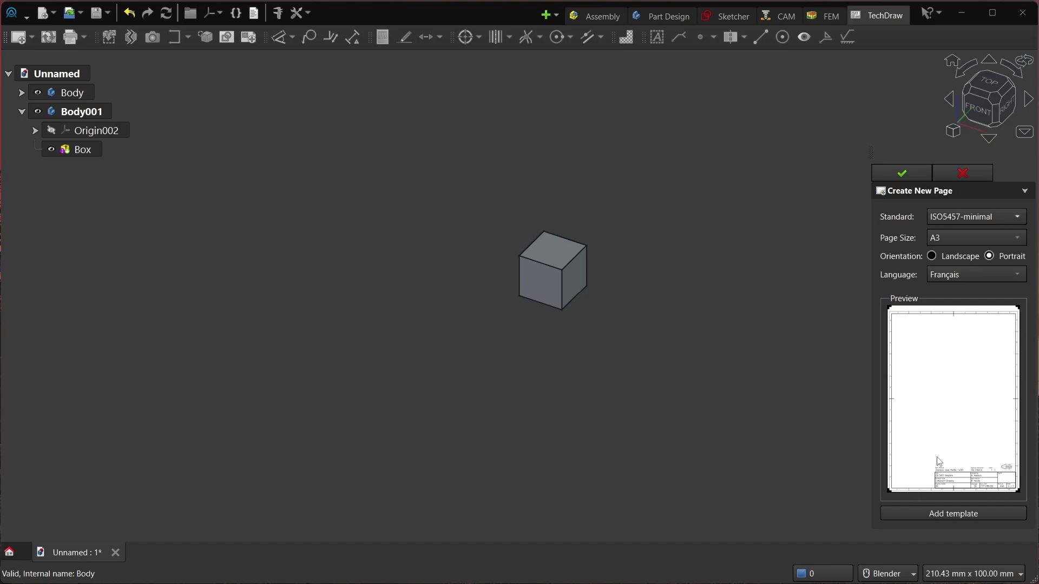
{"action": "left_click", "coordinate": [939, 218]}
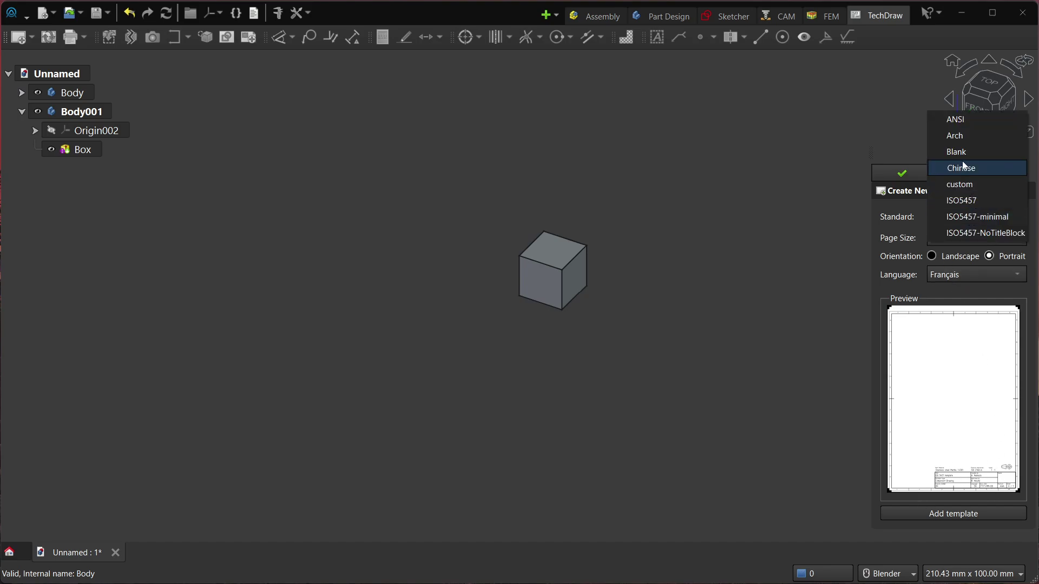
{"action": "left_click", "coordinate": [972, 136]}
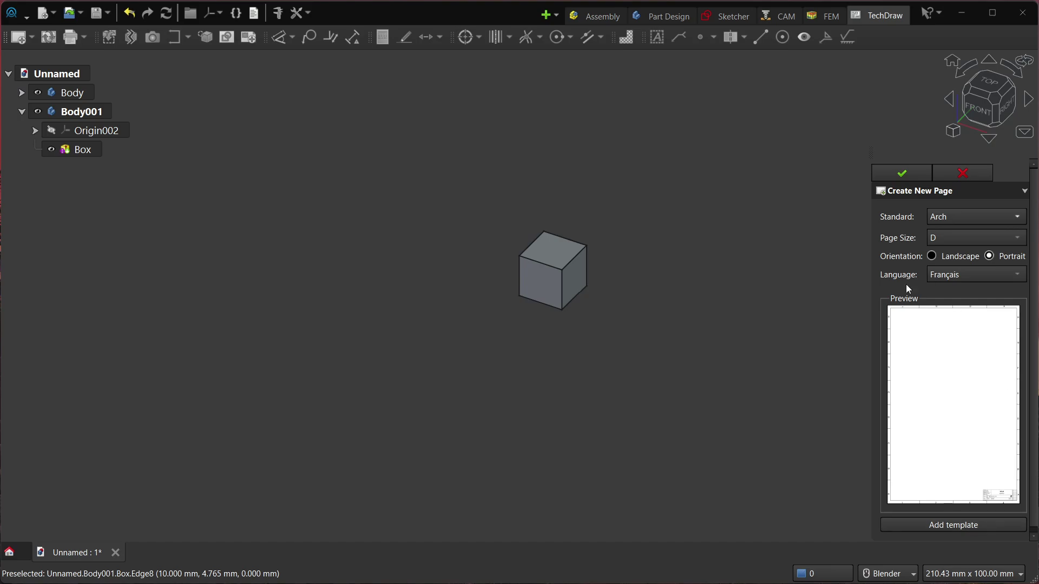
{"action": "left_click", "coordinate": [933, 219]}
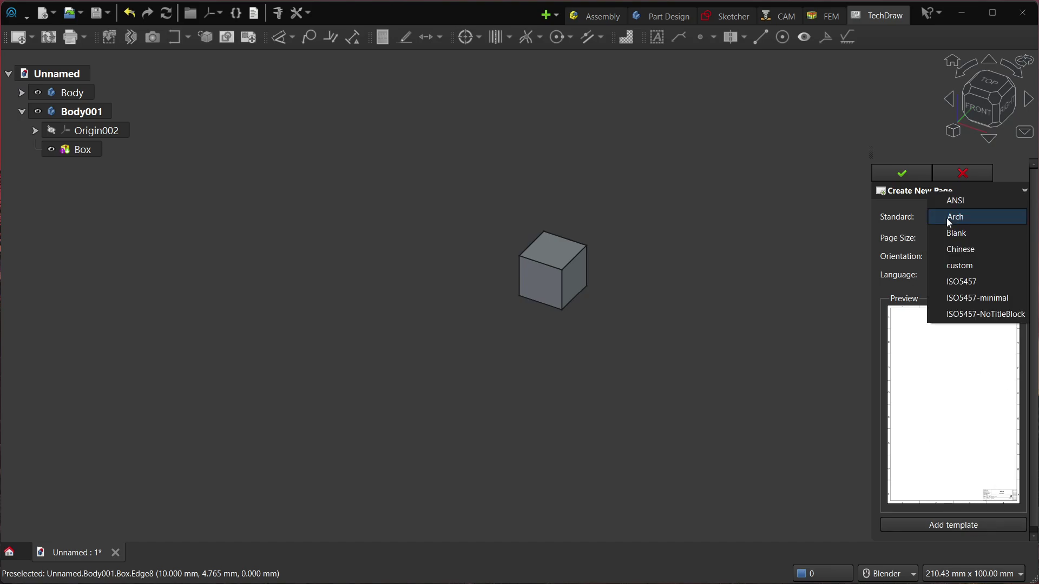
{"action": "left_click", "coordinate": [975, 282]}
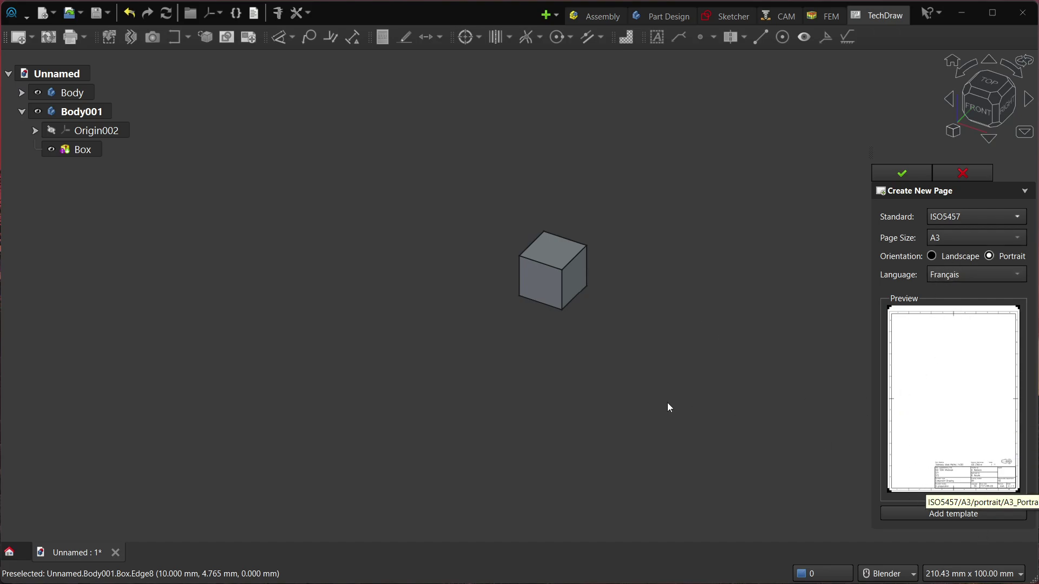
Browse templates into ISO5457 > A1 > portrait, showing A1_Portrait_ISO5457_advanced.svg
{"action": "left_click", "coordinate": [970, 524]}
{"action": "left_click_drag", "start_coordinate": [937, 353], "coordinate": [554, 105]}
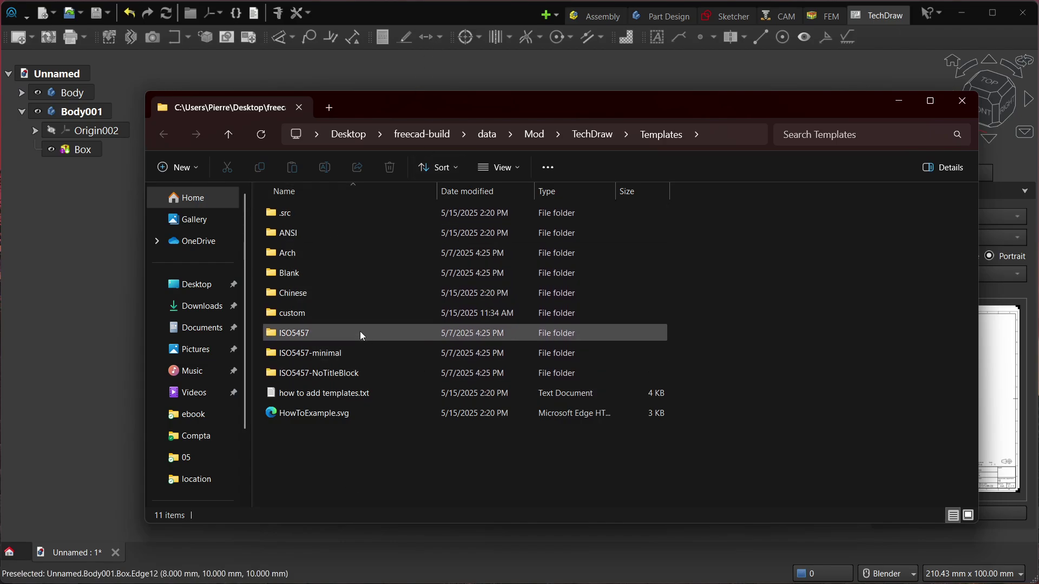
{"action": "left_click", "coordinate": [323, 336]}
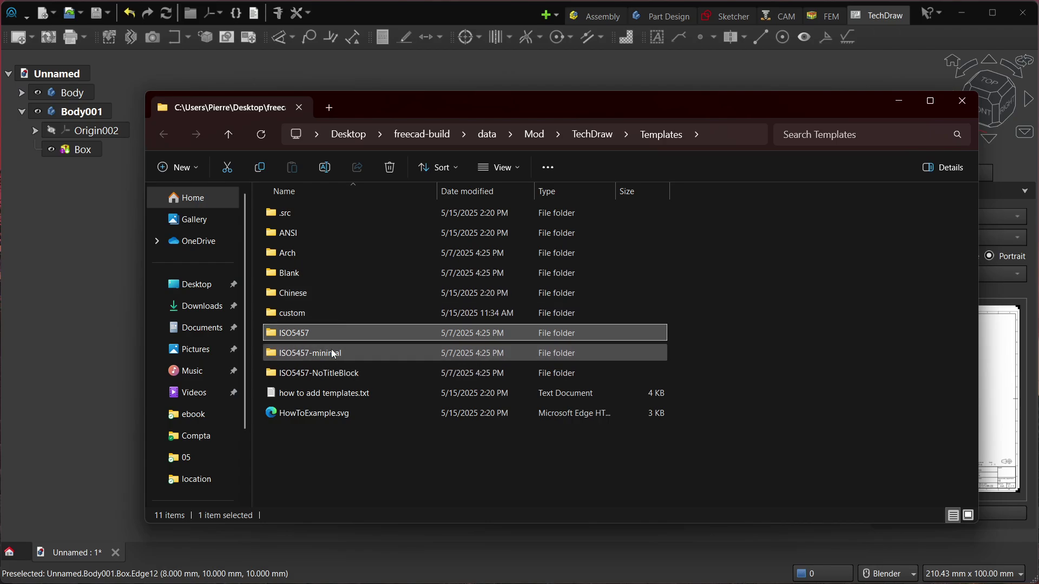
{"action": "double_click", "coordinate": [329, 332]}
{"action": "double_click", "coordinate": [327, 234]}
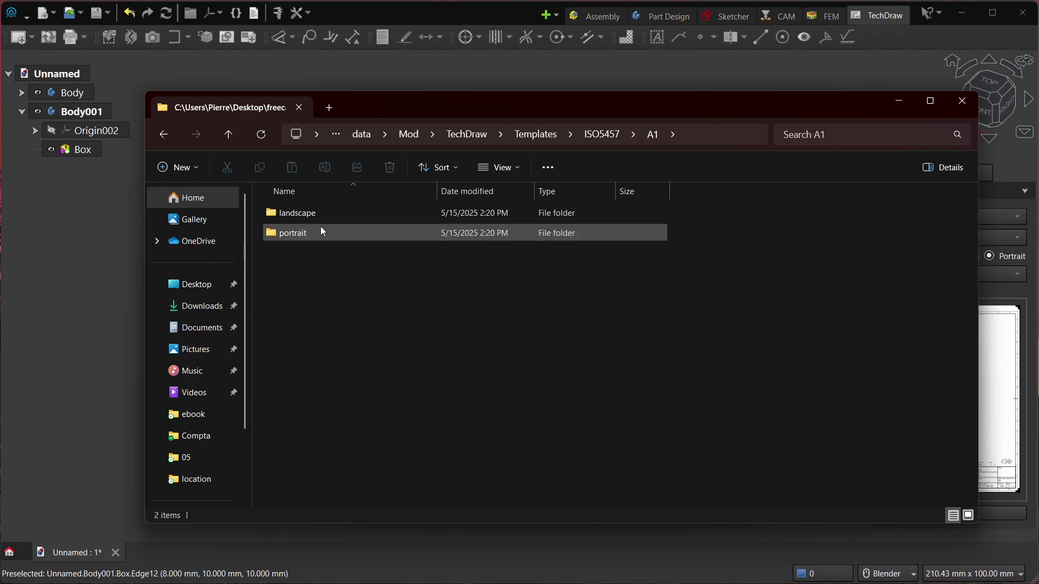
{"action": "double_click", "coordinate": [320, 233]}
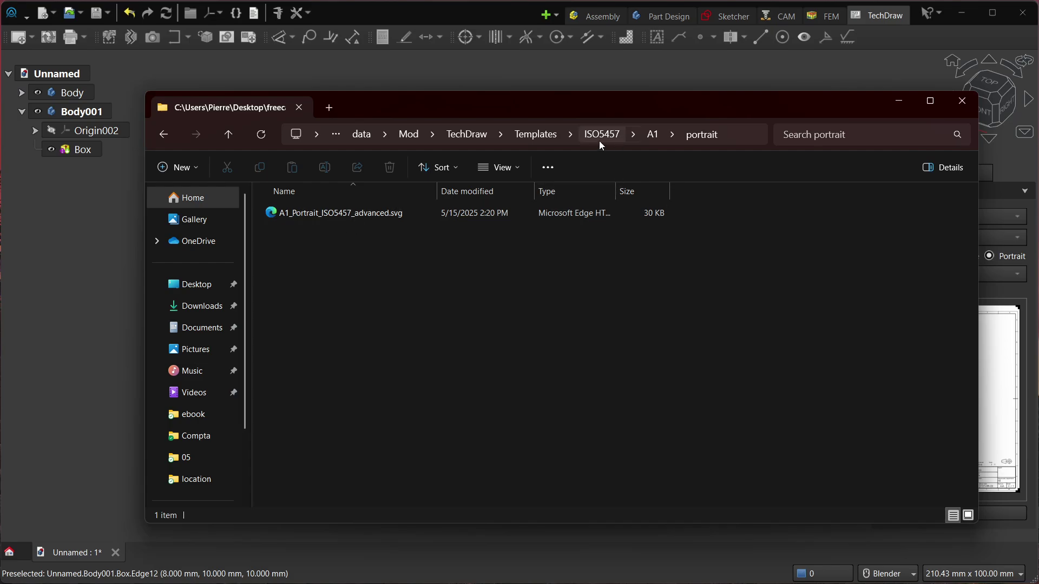
Explore custom > singlesize > landscape, then return to Templates and select ISO5457
{"action": "left_click", "coordinate": [543, 143]}
{"action": "double_click", "coordinate": [311, 310]}
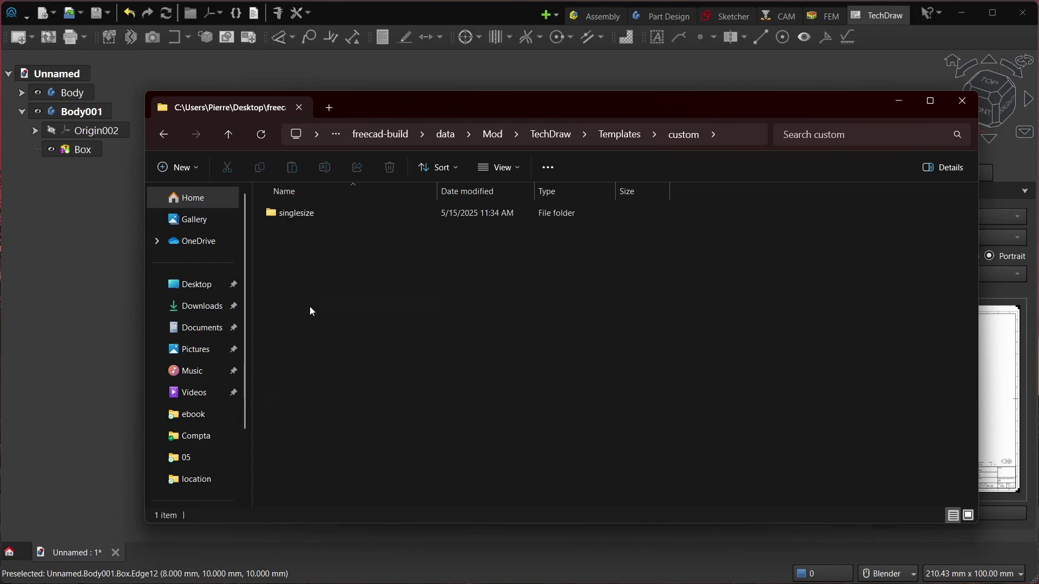
{"action": "double_click", "coordinate": [317, 212]}
{"action": "double_click", "coordinate": [317, 213]}
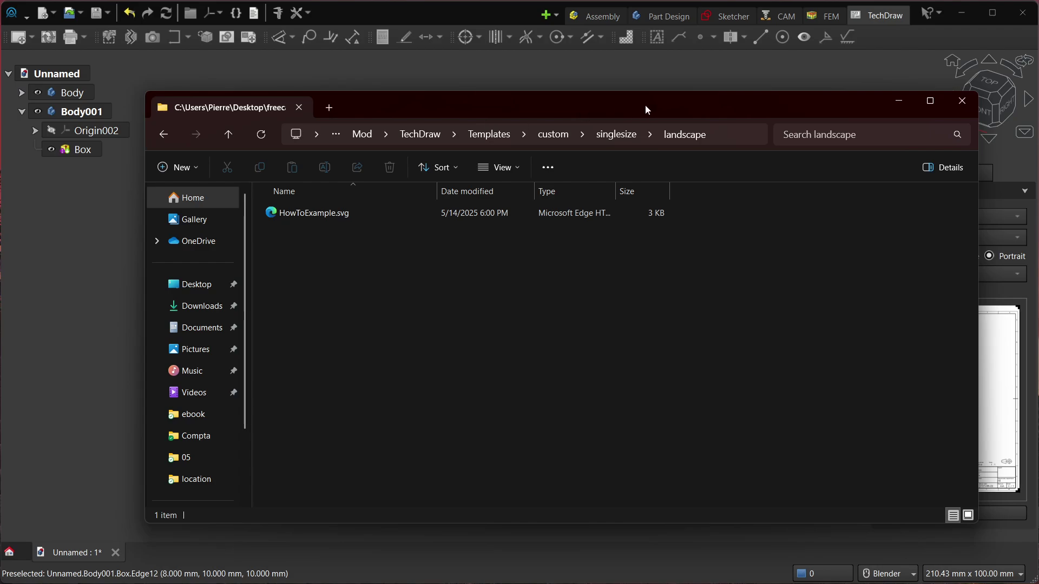
{"action": "left_click_drag", "start_coordinate": [645, 105], "coordinate": [642, 105]}
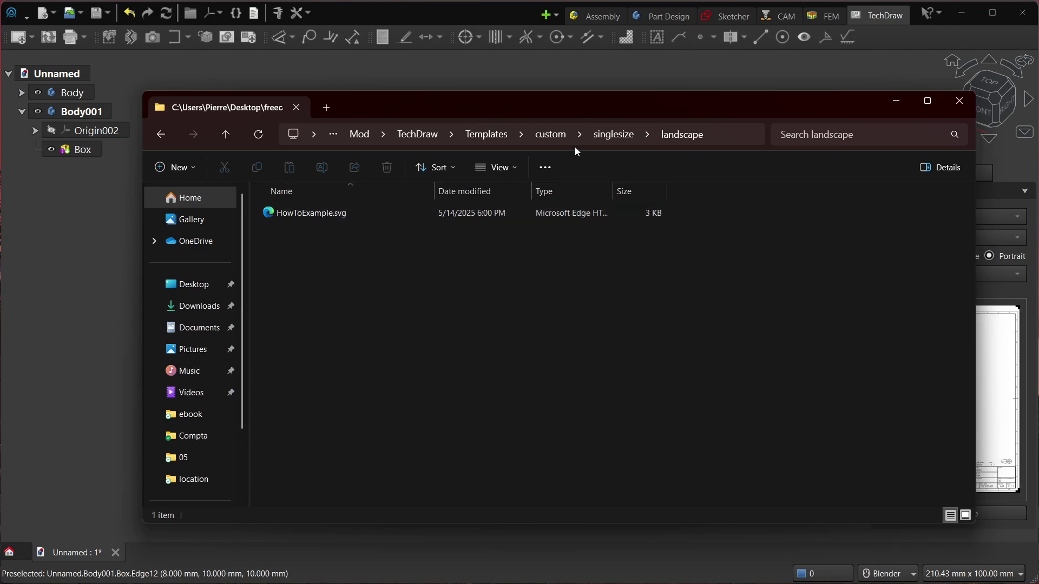
{"action": "left_click", "coordinate": [547, 135]}
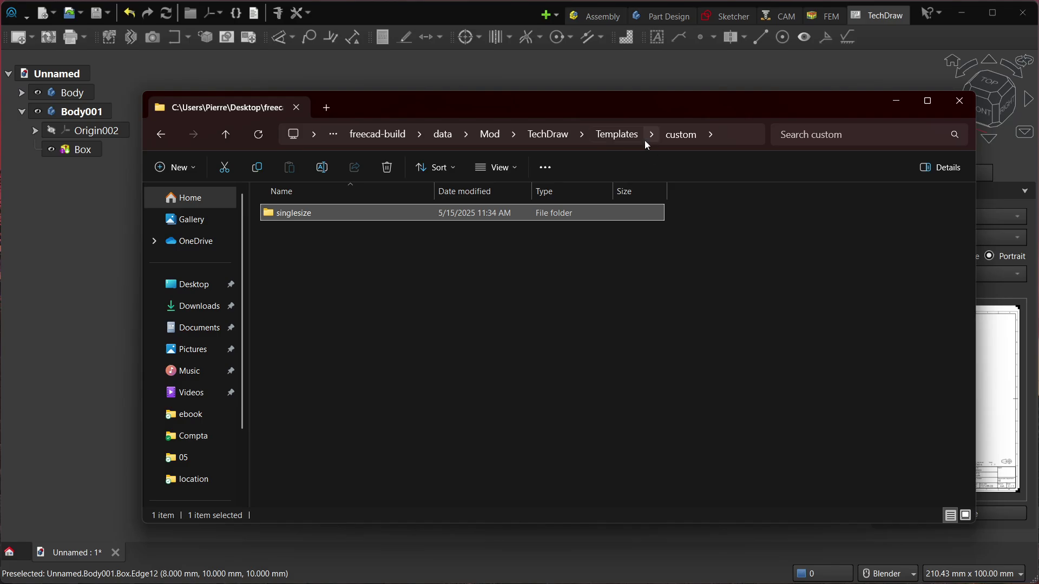
{"action": "left_click", "coordinate": [615, 134]}
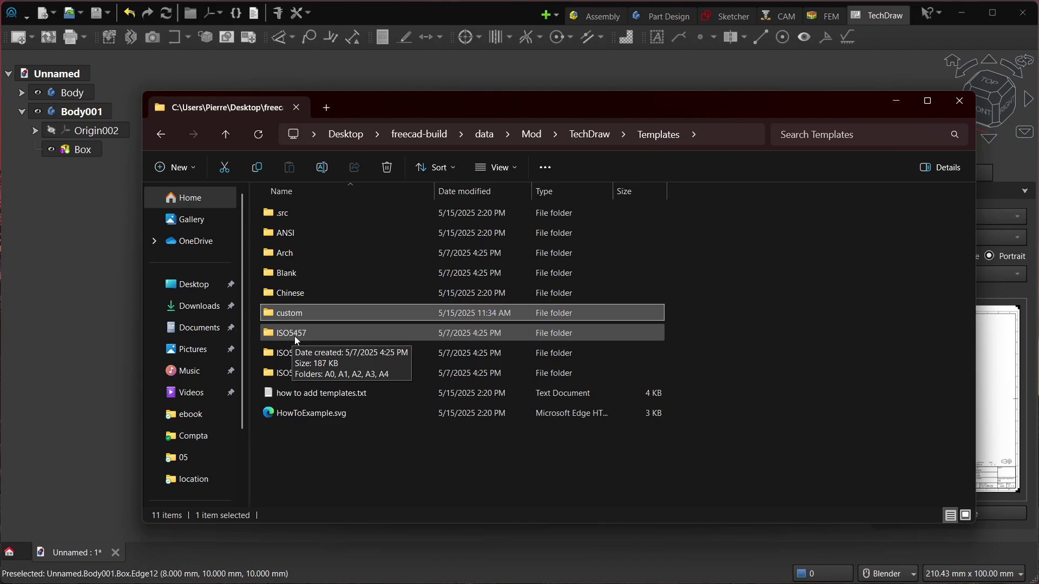
{"action": "left_click", "coordinate": [315, 337]}
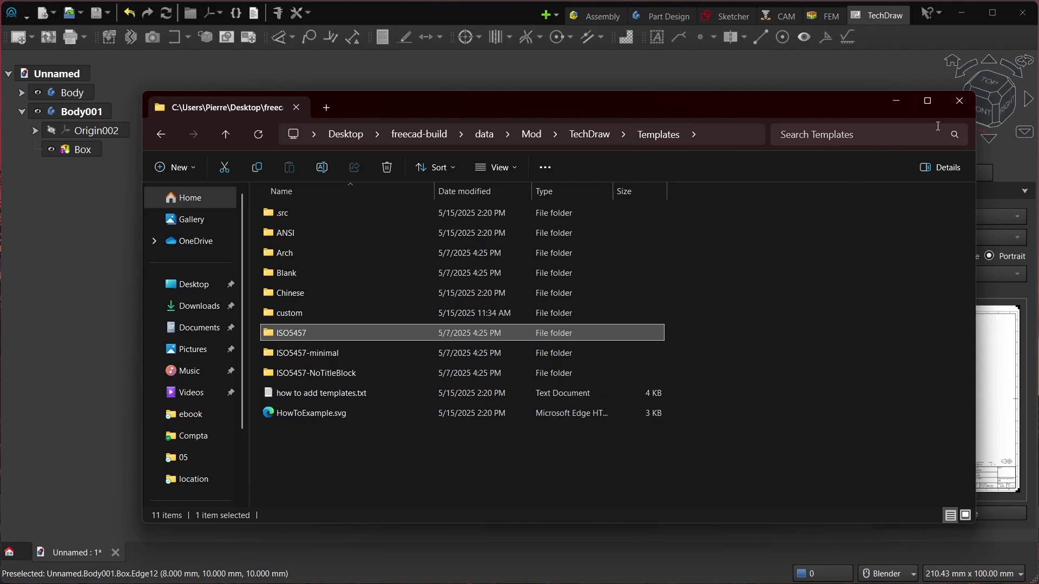
Create the A3 landscape ISO5457 page and zoom into its French title block
{"action": "left_click", "coordinate": [960, 101]}
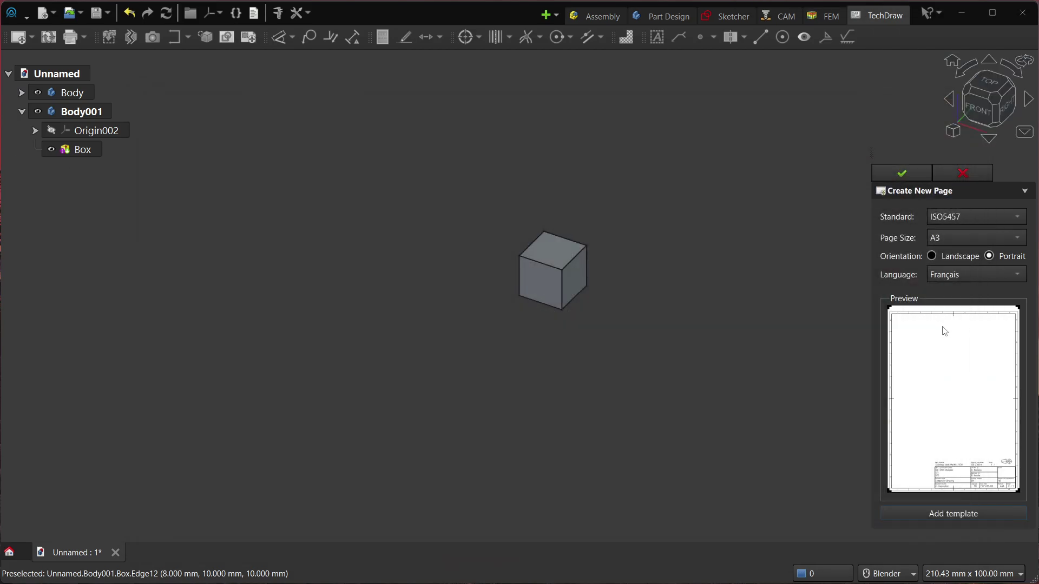
{"action": "left_click", "coordinate": [947, 257]}
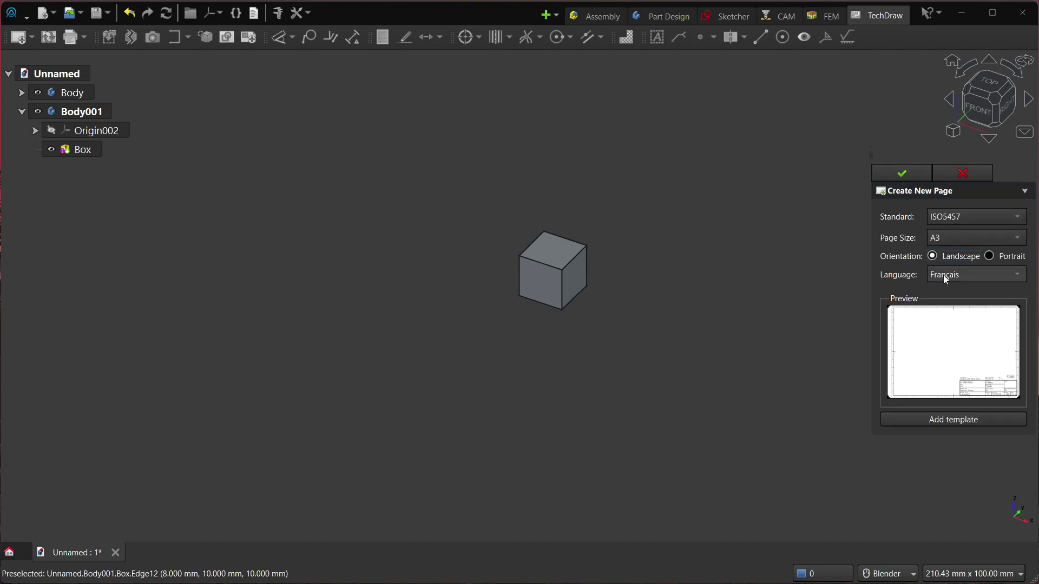
{"action": "left_click", "coordinate": [911, 172]}
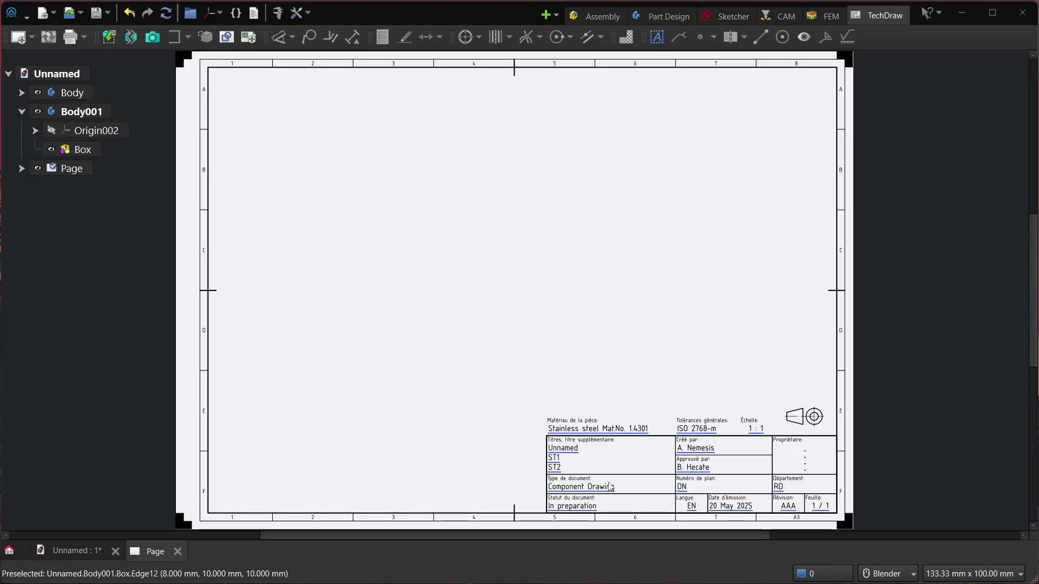
{"action": "scroll", "coordinate": [561, 460], "scroll_direction": "up", "scroll_amount": 5}
{"action": "scroll", "coordinate": [710, 269], "scroll_direction": "up", "scroll_amount": 3}
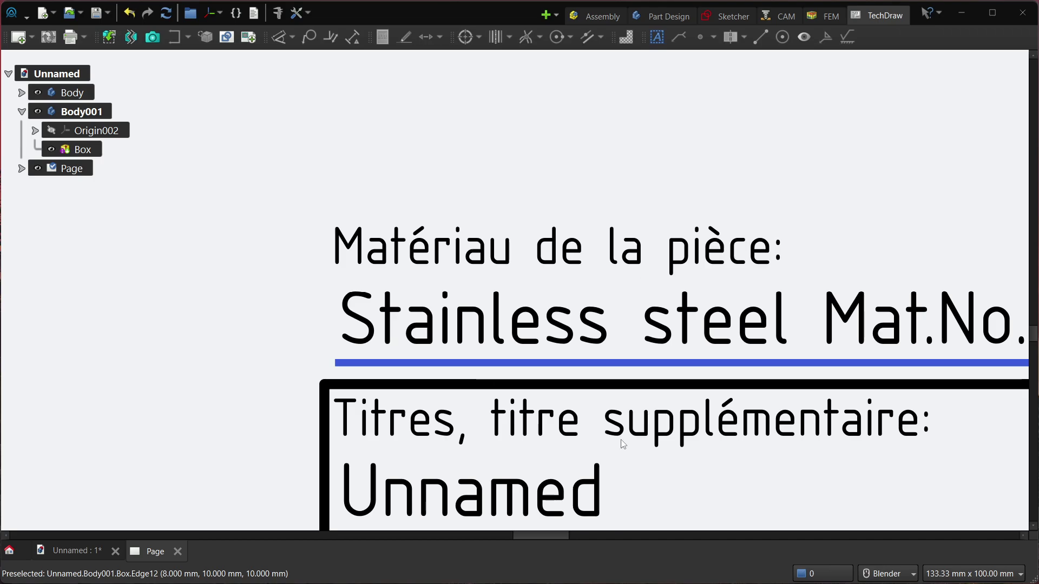
{"action": "scroll", "coordinate": [398, 254], "scroll_direction": "down", "scroll_amount": 5}
{"action": "scroll", "coordinate": [399, 254], "scroll_direction": "down", "scroll_amount": 2}
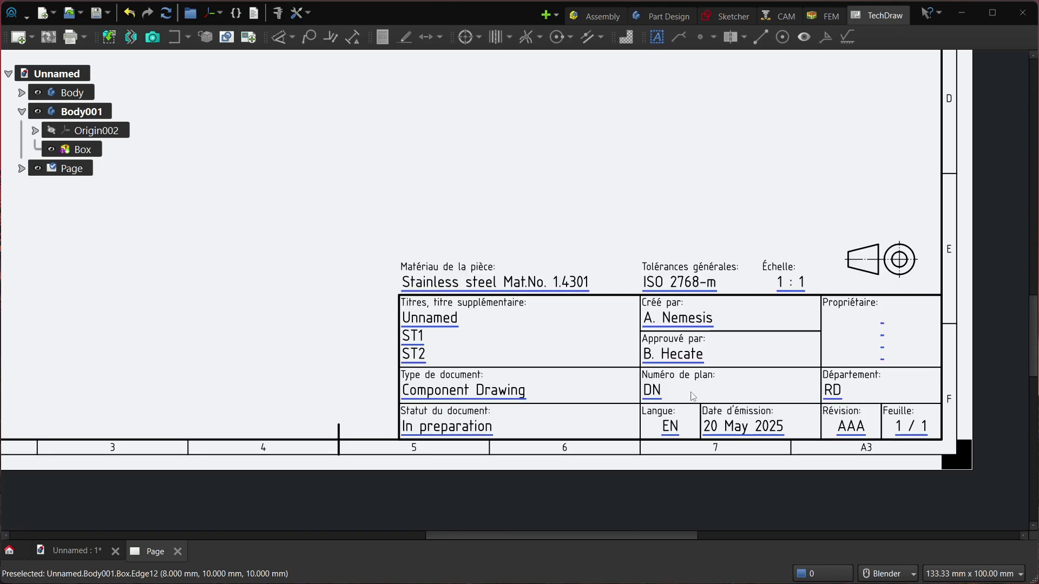
{"action": "scroll", "coordinate": [449, 248], "scroll_direction": "up", "scroll_amount": 4}
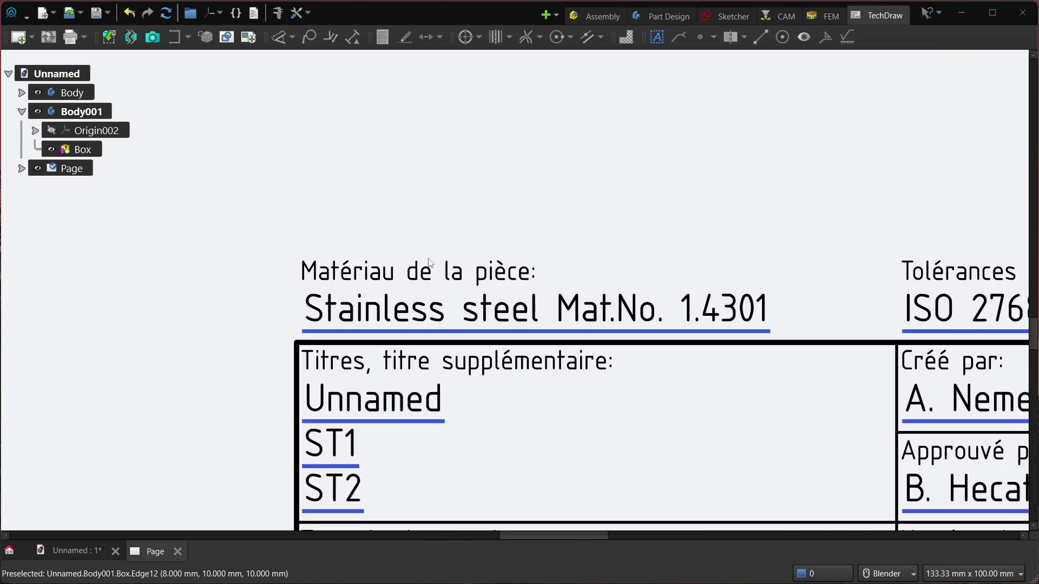
{"action": "left_click", "coordinate": [465, 317]}
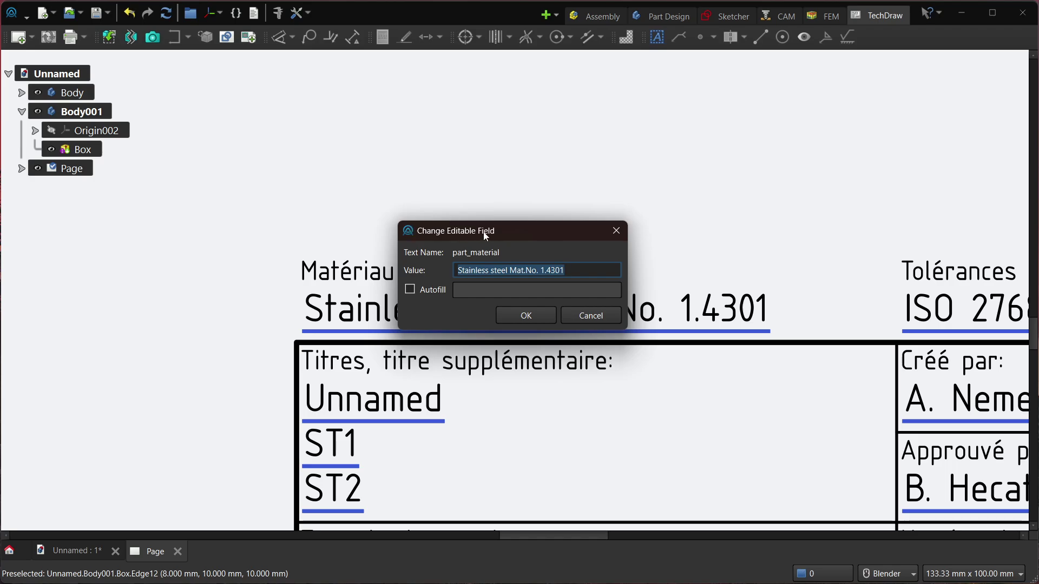
{"action": "left_click", "coordinate": [618, 235]}
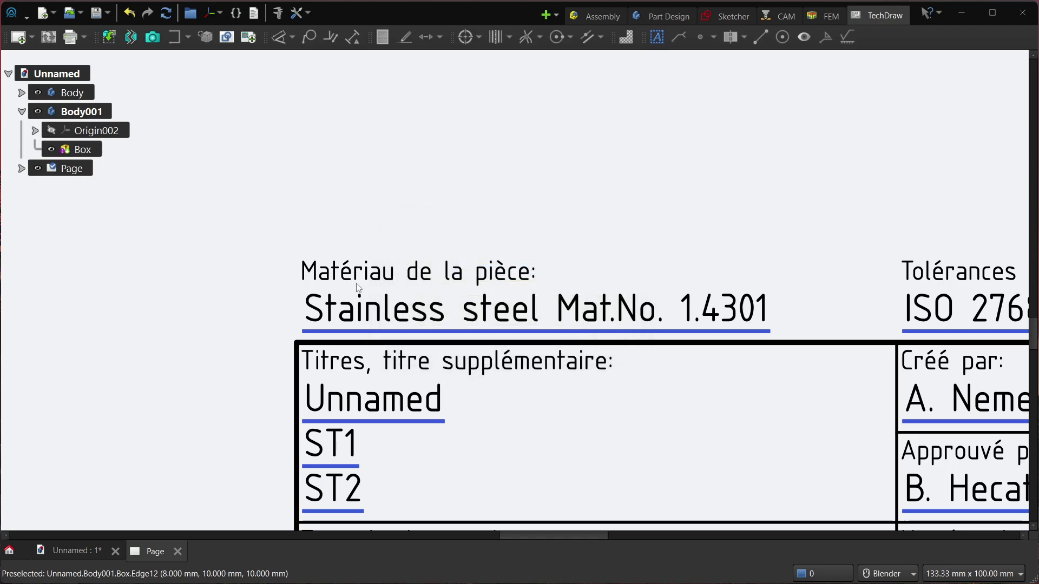
{"action": "scroll", "coordinate": [601, 339], "scroll_direction": "down", "scroll_amount": 3}
{"action": "scroll", "coordinate": [766, 299], "scroll_direction": "up", "scroll_amount": 3}
{"action": "scroll", "coordinate": [765, 299], "scroll_direction": "up", "scroll_amount": 1}
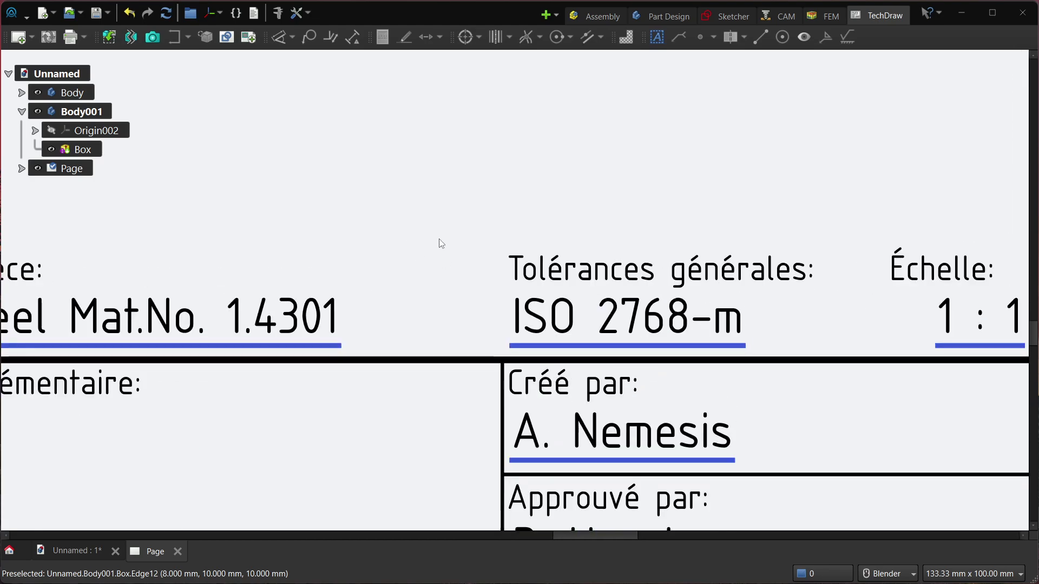
{"action": "scroll", "coordinate": [740, 291], "scroll_direction": "up", "scroll_amount": 3}
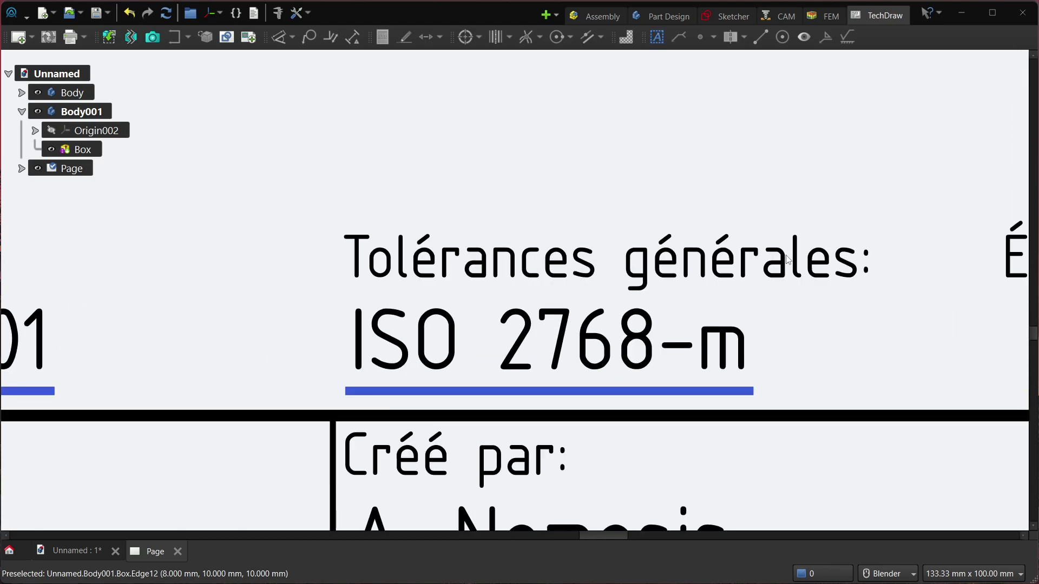
{"action": "scroll", "coordinate": [608, 217], "scroll_direction": "down", "scroll_amount": 1}
{"action": "scroll", "coordinate": [609, 217], "scroll_direction": "down", "scroll_amount": 2}
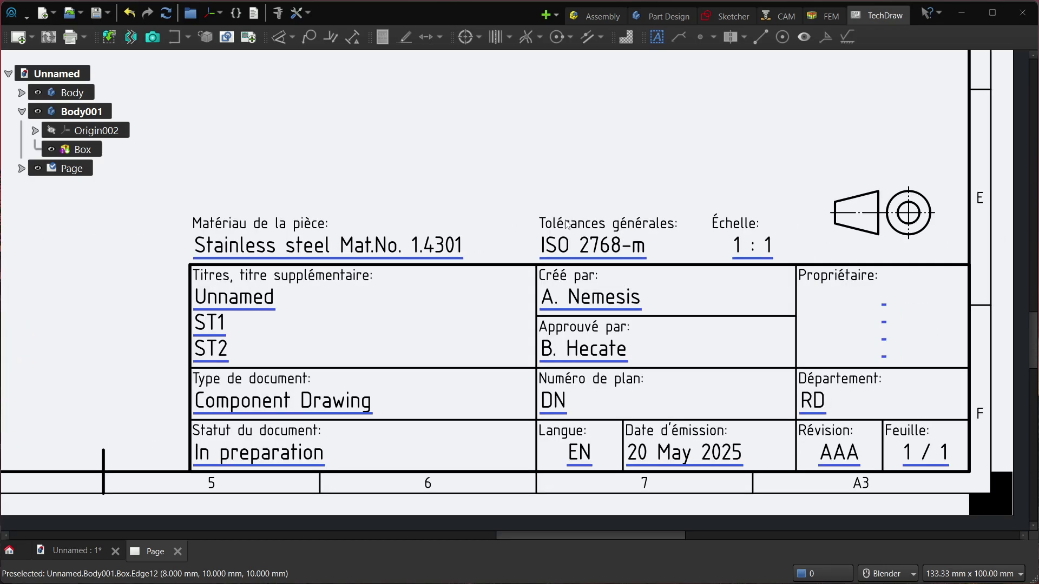
{"action": "scroll", "coordinate": [863, 532], "scroll_direction": "down", "scroll_amount": 1}
{"action": "scroll", "coordinate": [858, 420], "scroll_direction": "up", "scroll_amount": 1}
{"action": "scroll", "coordinate": [857, 420], "scroll_direction": "down", "scroll_amount": 7}
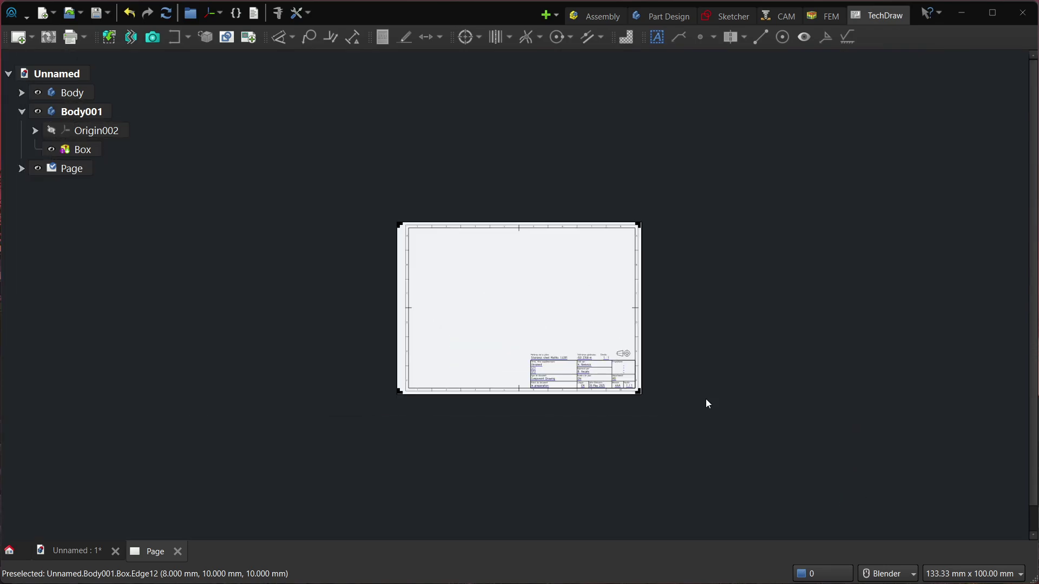
{"action": "scroll", "coordinate": [528, 324], "scroll_direction": "up", "scroll_amount": 2}
{"action": "scroll", "coordinate": [616, 338], "scroll_direction": "up", "scroll_amount": 3}
{"action": "scroll", "coordinate": [585, 311], "scroll_direction": "down", "scroll_amount": 1}
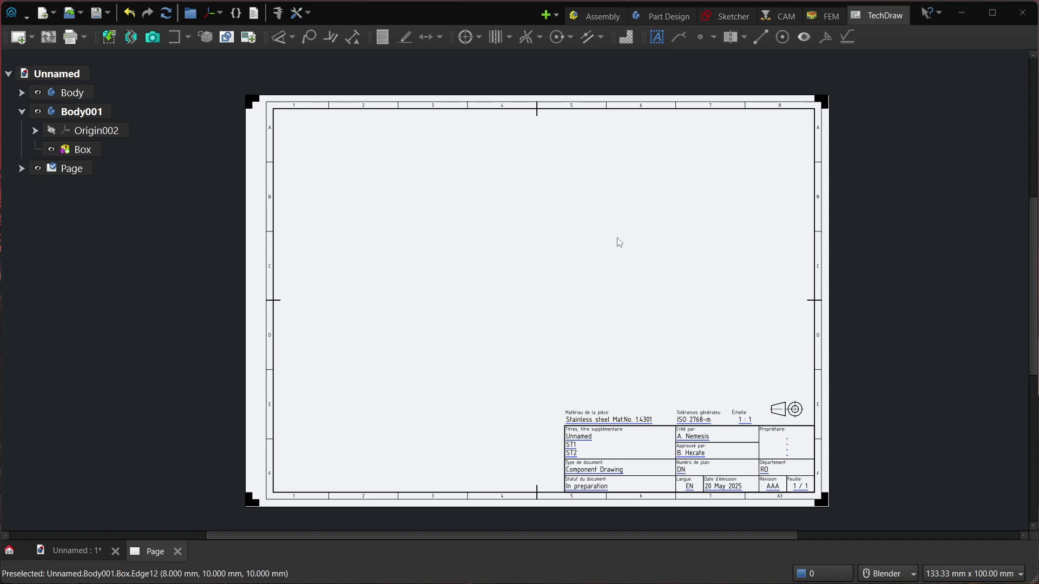
{"action": "right_click", "coordinate": [420, 204]}
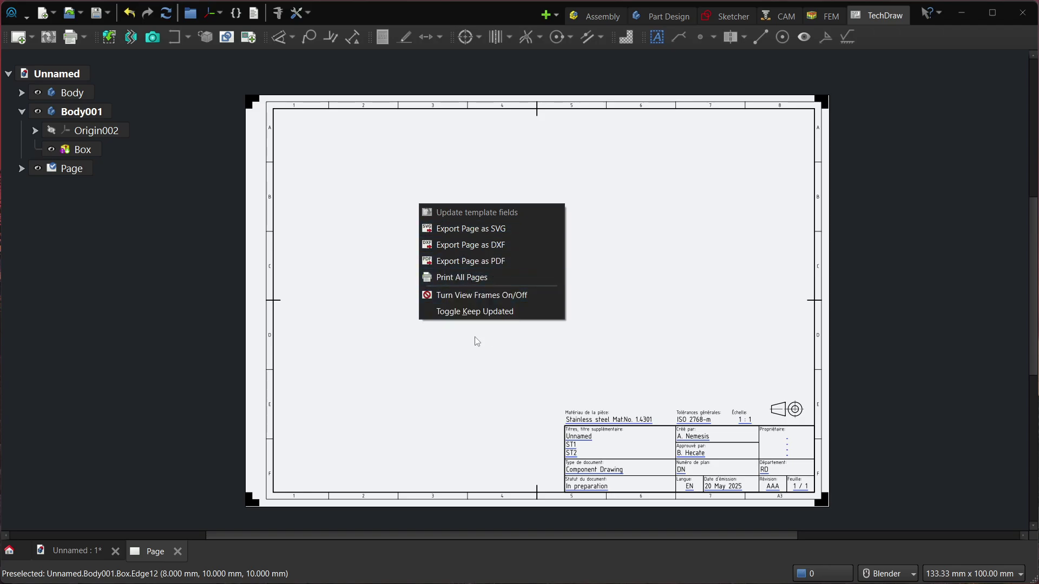
{"action": "left_click", "coordinate": [698, 255]}
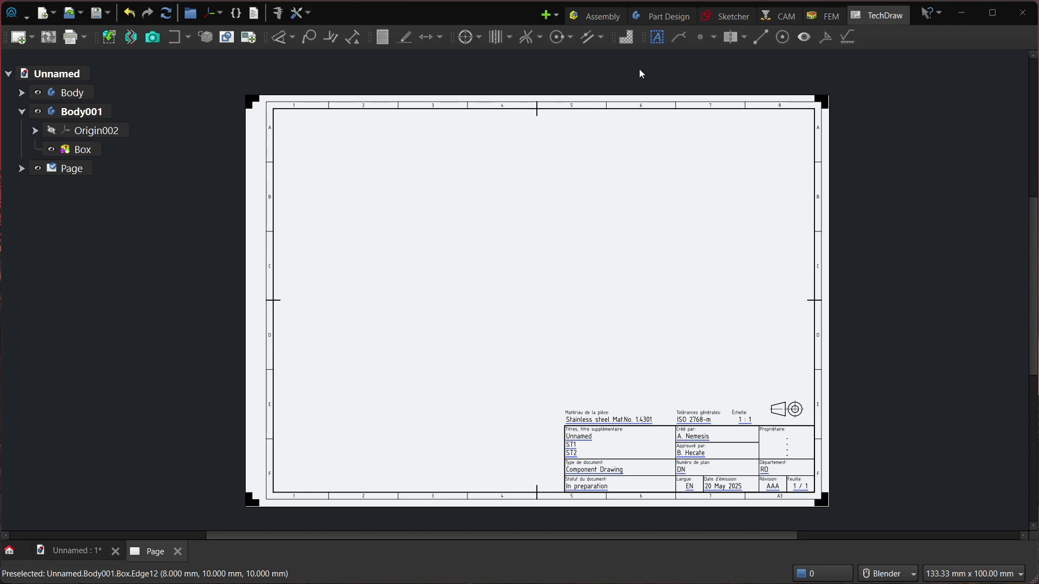